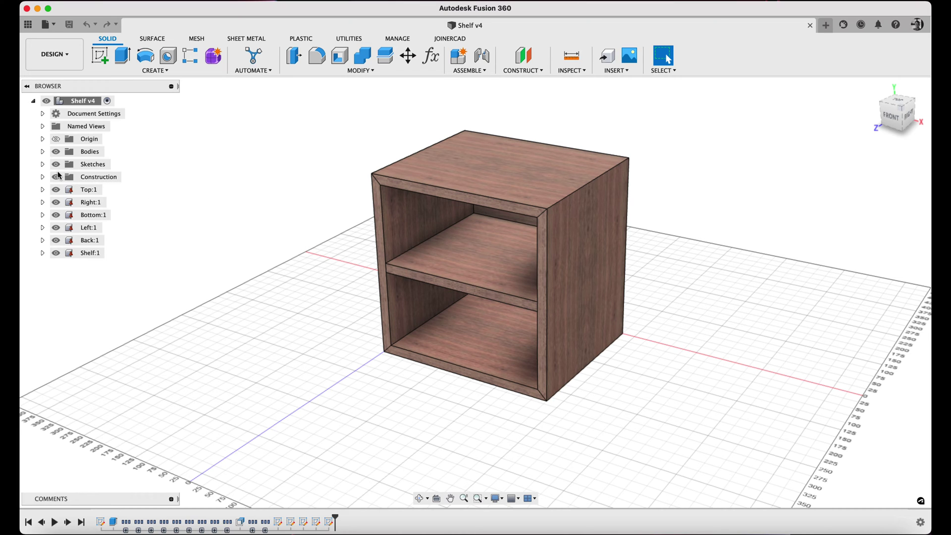
Make the Bottom Minifix and Top Minifix sketches visible on the shelf.
left_click(43, 164)
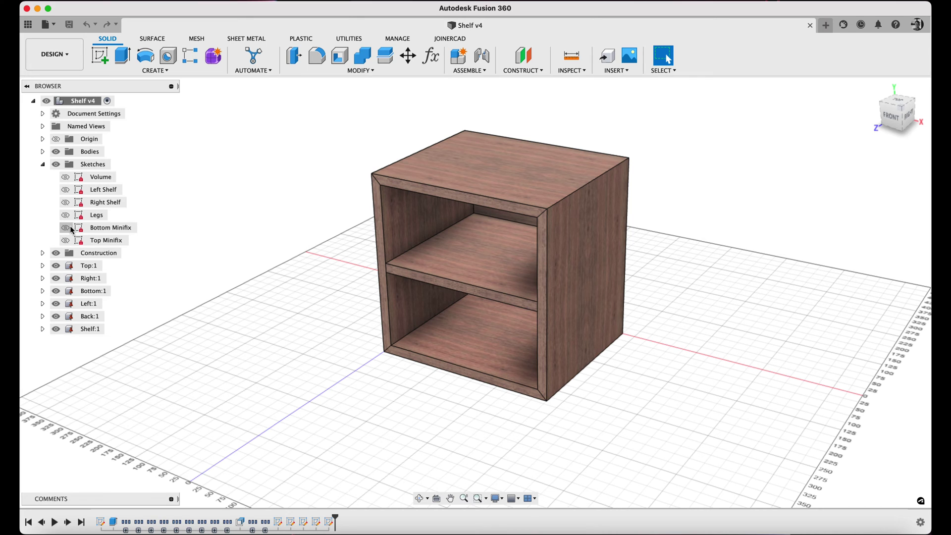
left_click(70, 228)
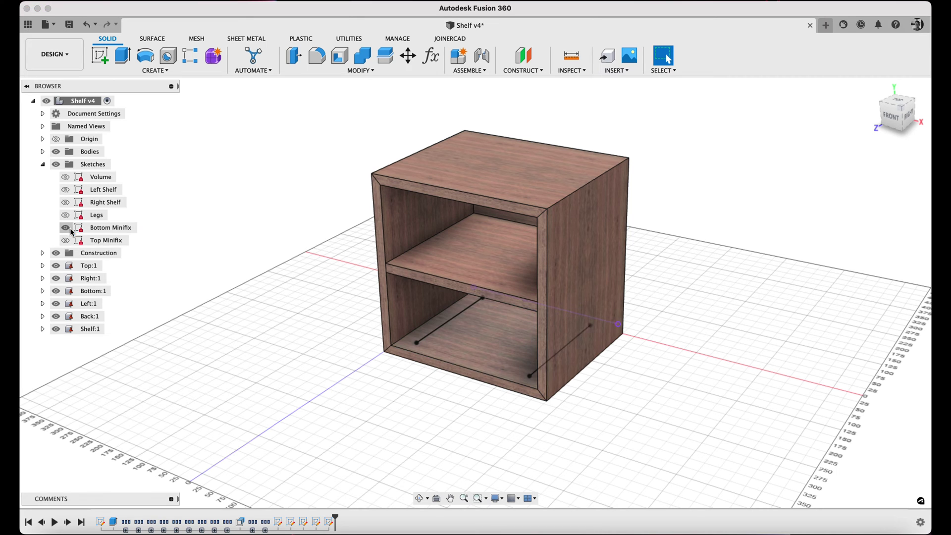
left_click(65, 241)
Open the Data panel with the JoinerCAD Design Hardware library.
middle_click_drag(243, 232, 247, 208)
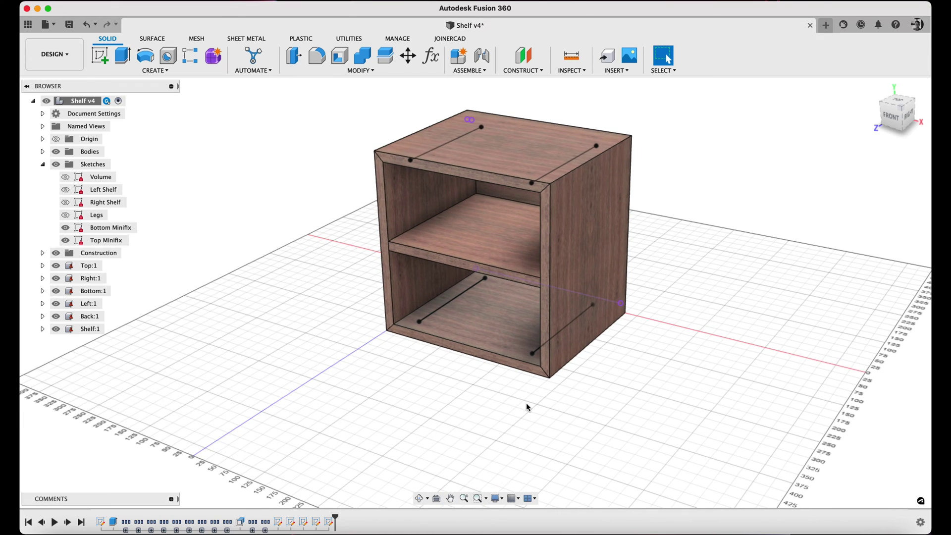
mouse_move(643, 411)
middle_mouse_down("shift")
mouse_move(679, 405)
mouse_move(675, 369)
mouse_move(656, 412)
middle_mouse_up("shift")
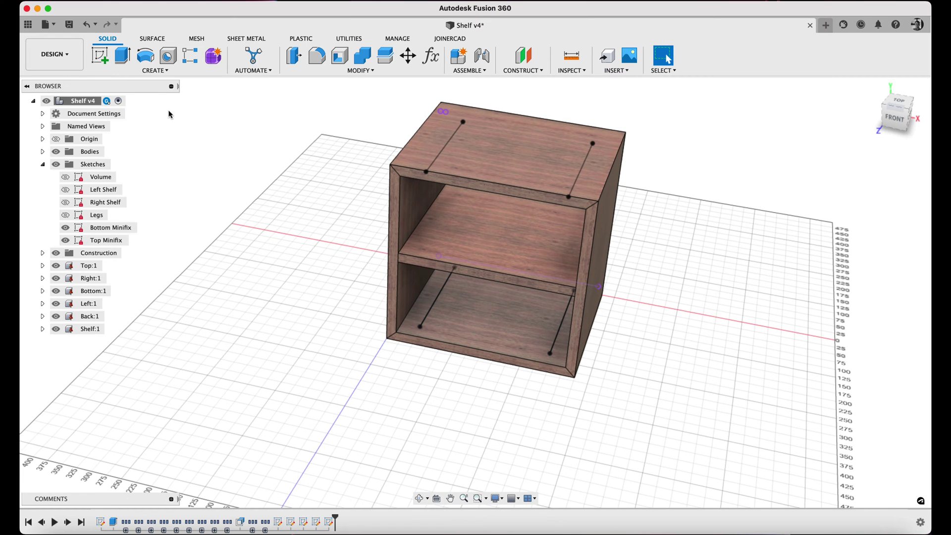
left_click(28, 24)
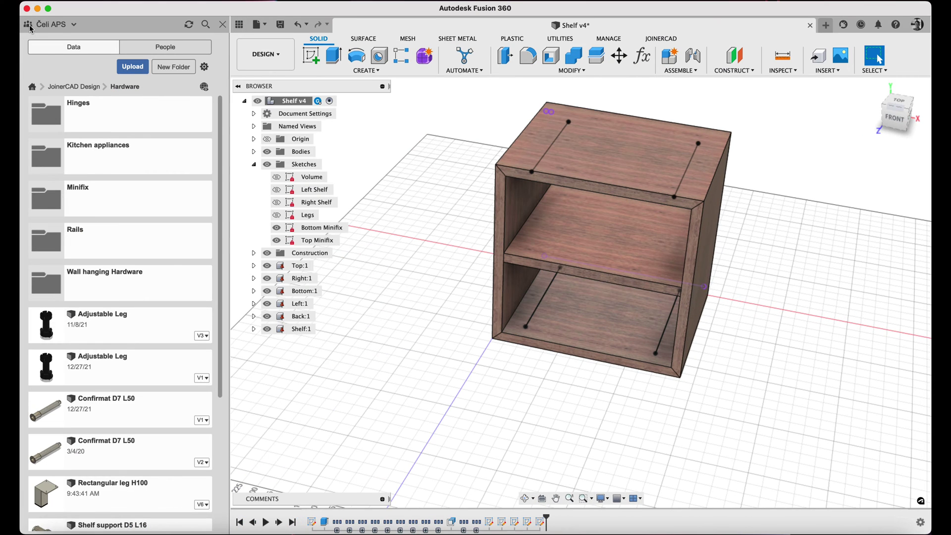
Insert a Double Sided Minifix from the Minifix folder, placed beside the cabinet and rotated −90° upright.
left_click(95, 202)
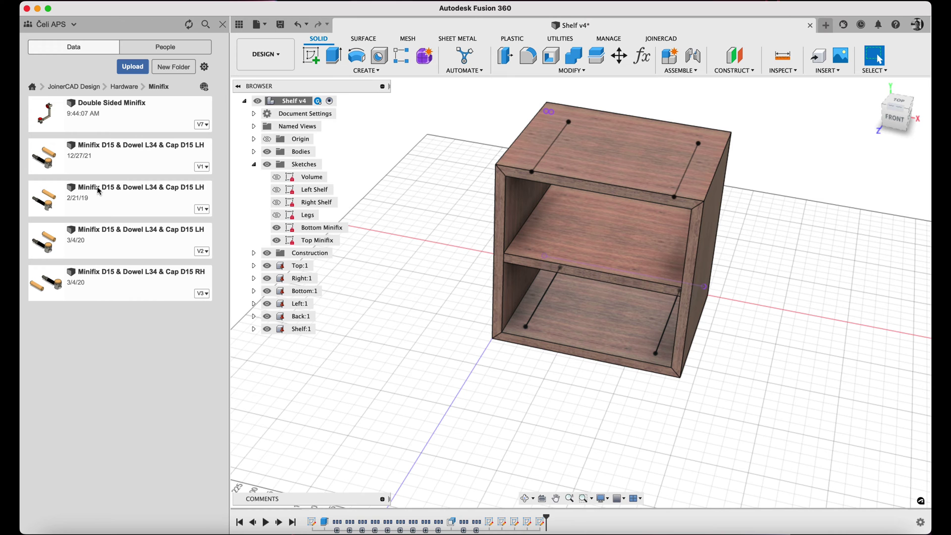
right_click(119, 118)
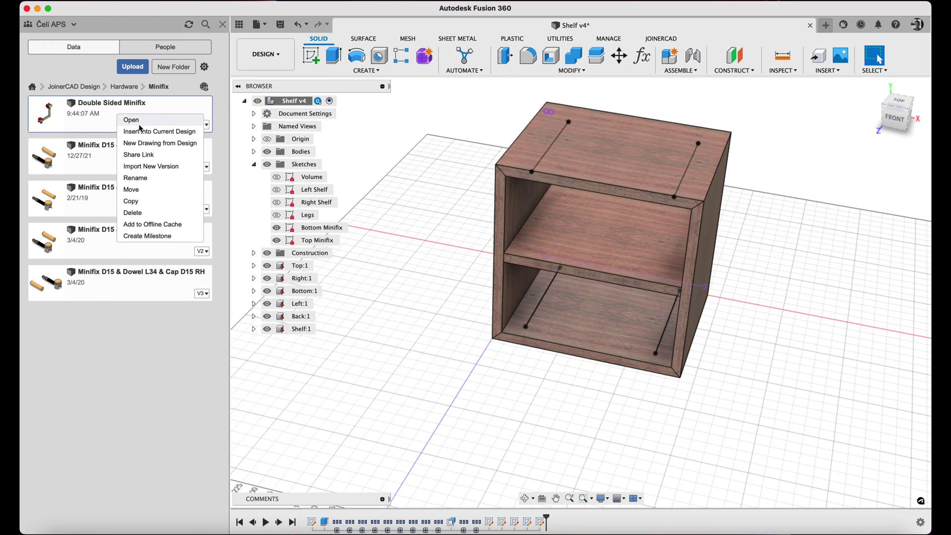
left_click(171, 131)
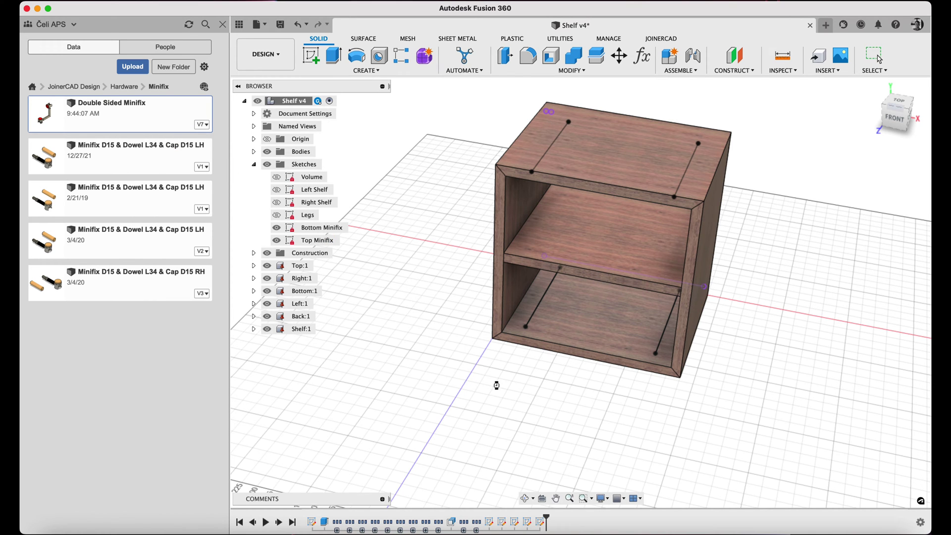
scroll(497, 385, "up", 3)
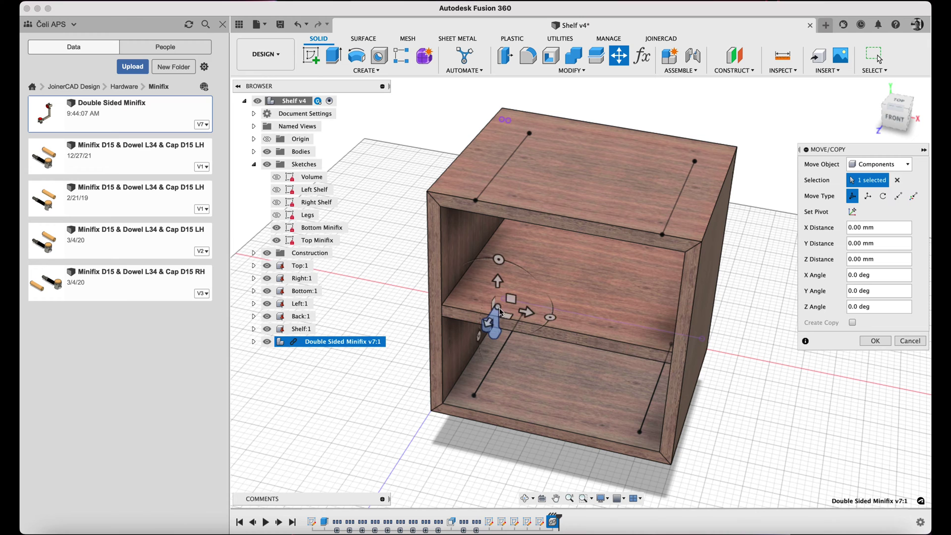
left_click_drag(499, 305, 357, 434)
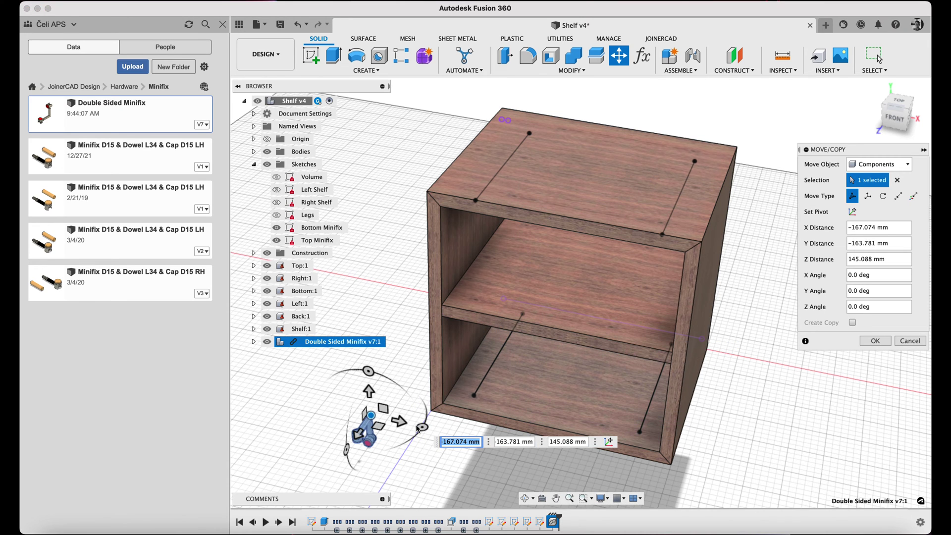
left_click_drag(422, 429, 435, 337)
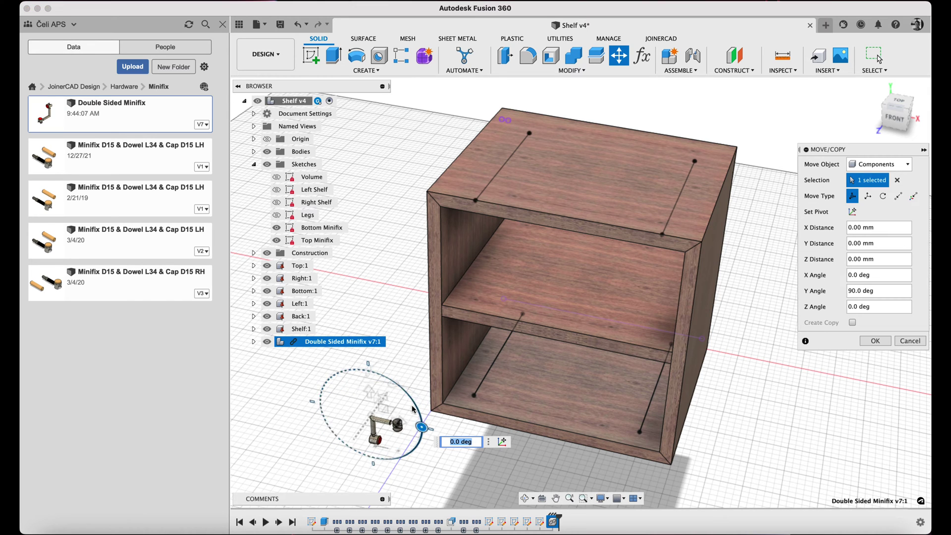
left_click_drag(426, 418, 368, 372)
left_click(873, 341)
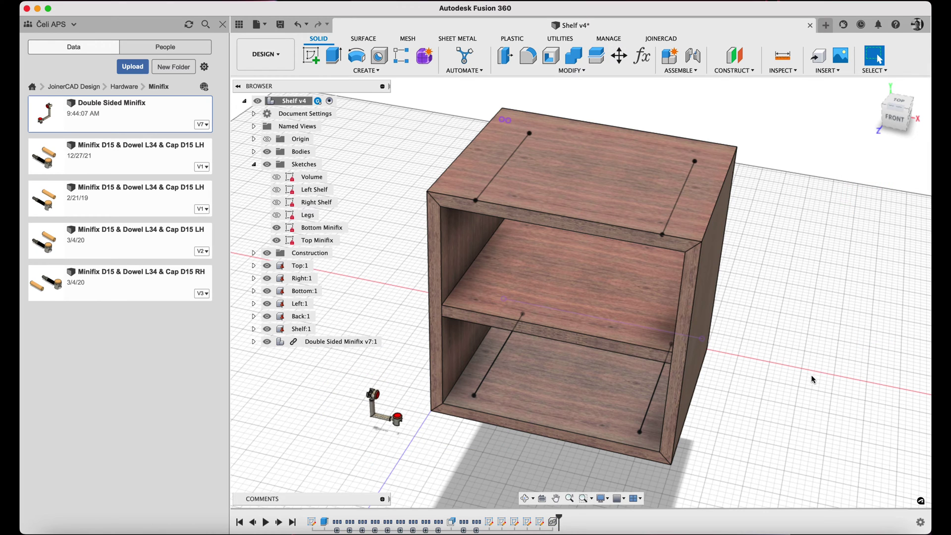
Joint the Minifix cap to the front end of the left bottom-panel line.
left_click(693, 56)
scroll(394, 417, "up", 5)
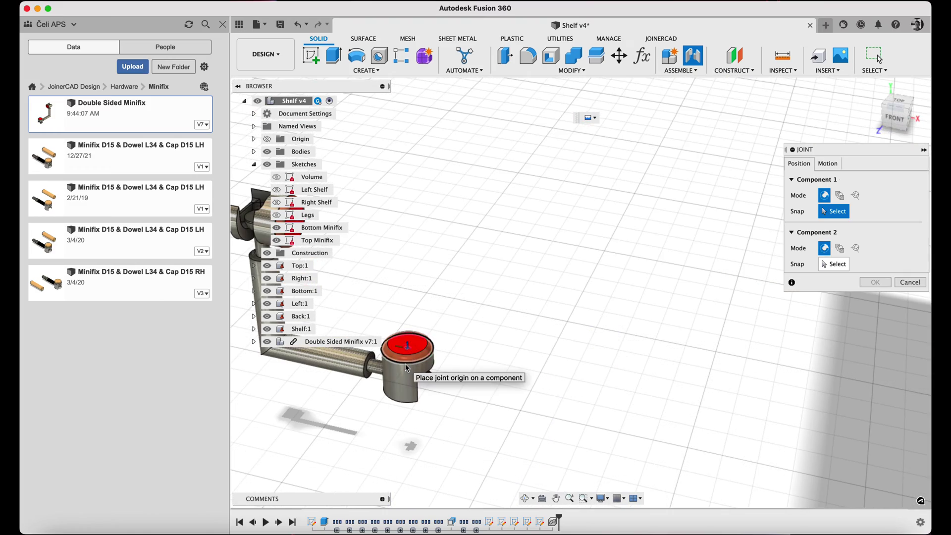
left_click(407, 369)
scroll(407, 369, "down", 5)
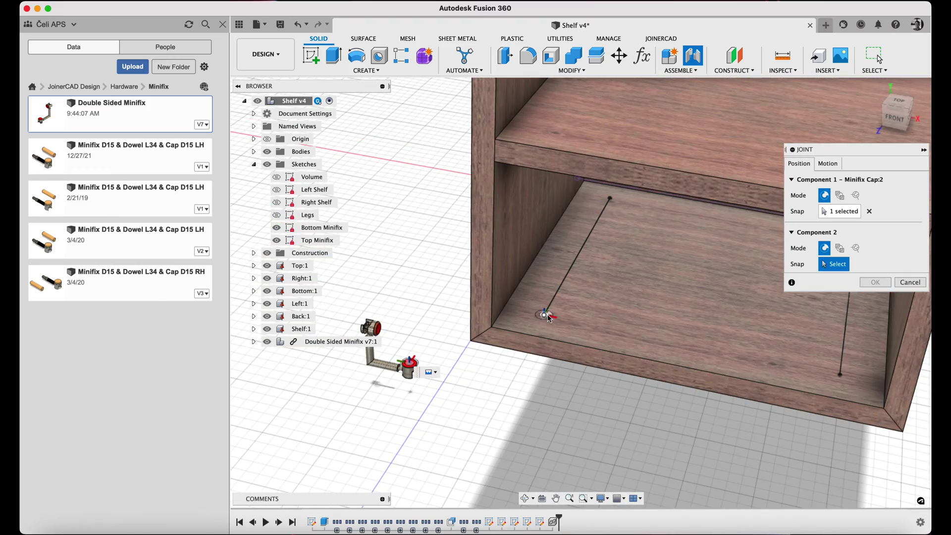
left_click(562, 337)
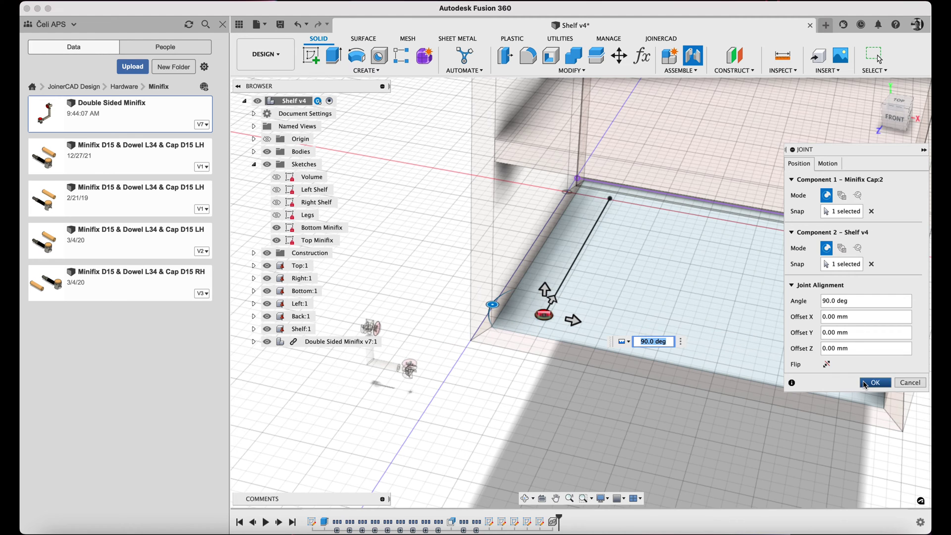
left_click(866, 384)
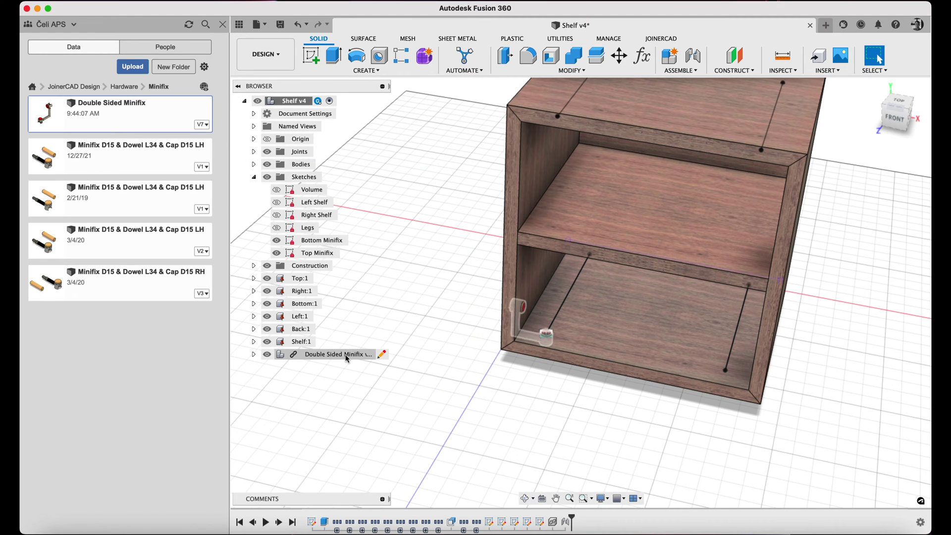
Copy and paste the jointed Double Sided Minifix to make a second one.
left_click(346, 359)
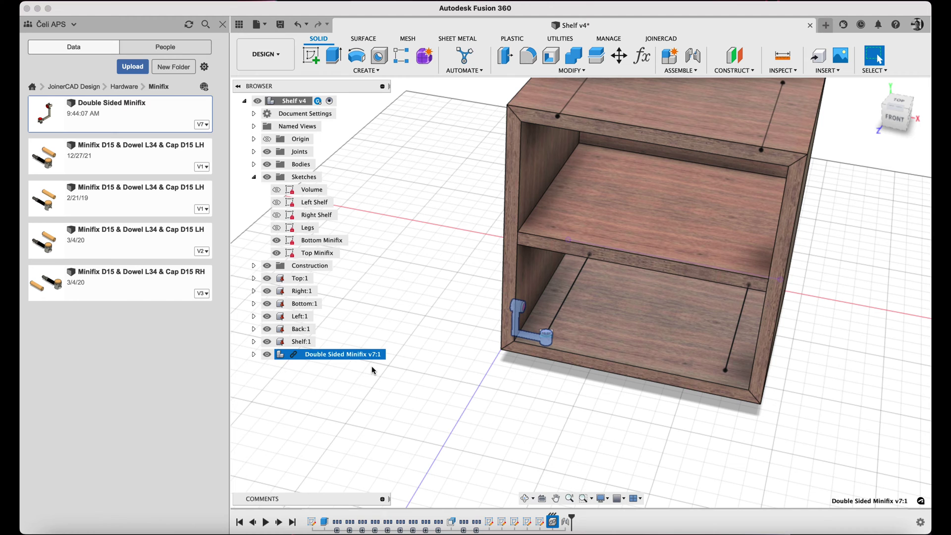
key("super+c")
key("super+v")
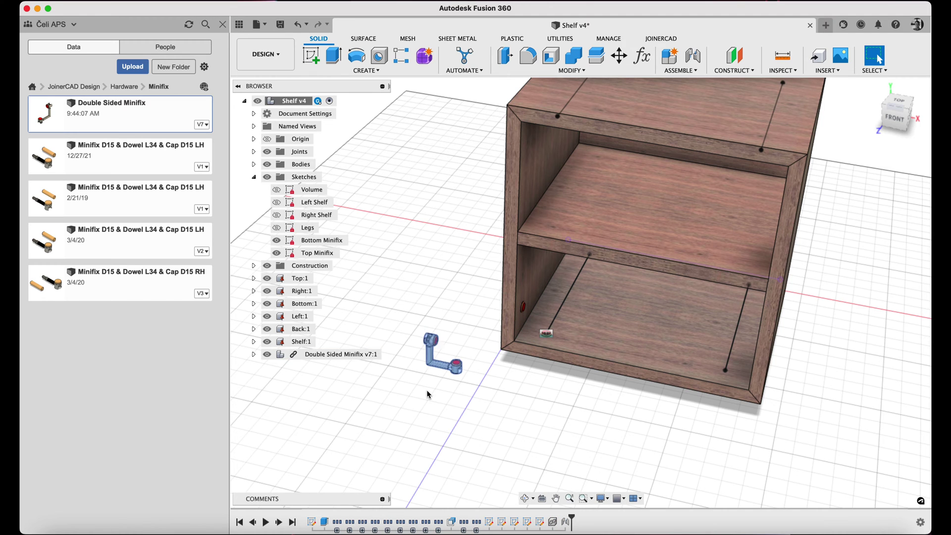
left_click(876, 340)
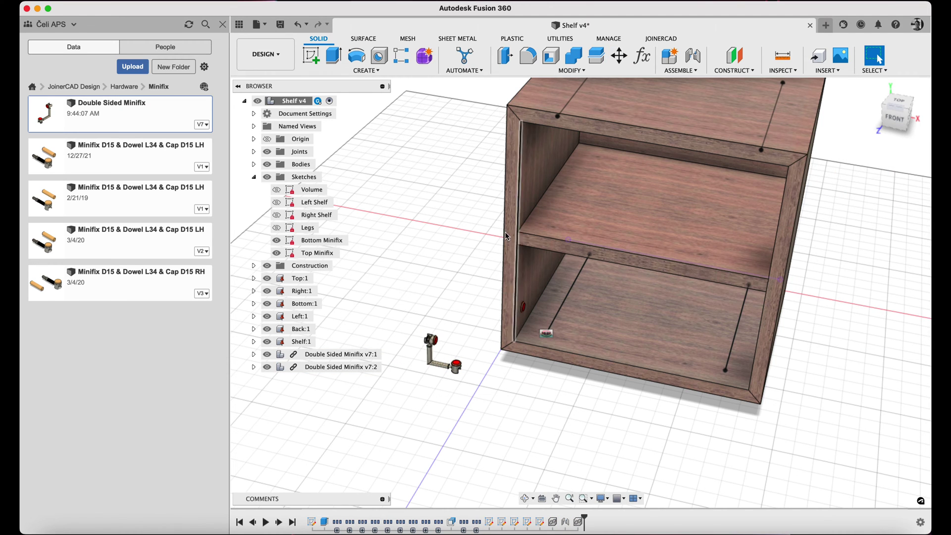
Joint the second Minifix cap to the back end of the left bottom-panel line.
left_click(697, 56)
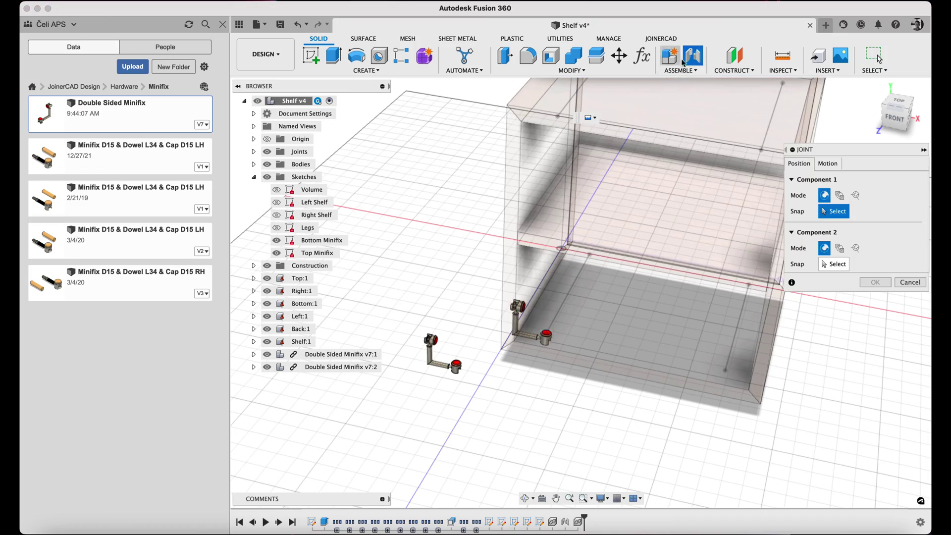
scroll(477, 355, "up", 10)
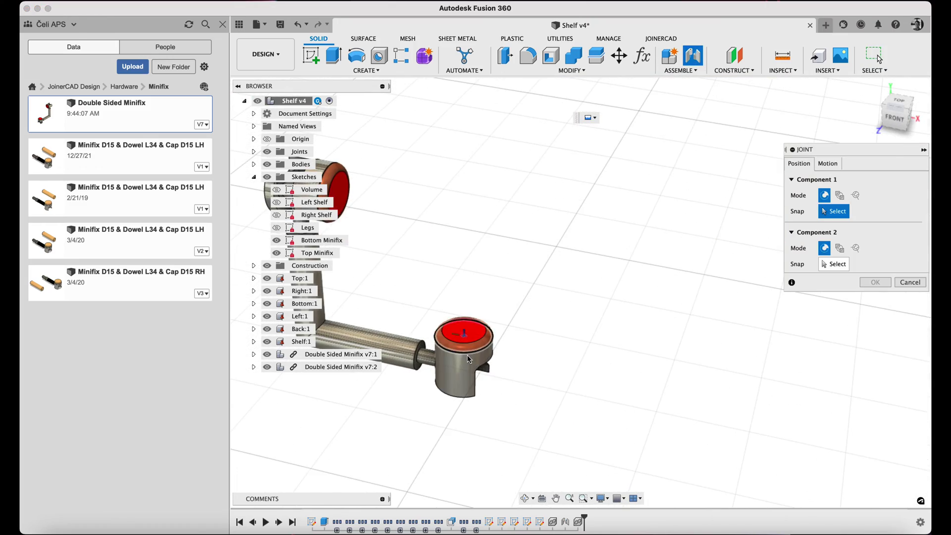
left_click(469, 358)
scroll(469, 358, "down", 5)
scroll(573, 289, "up", 8)
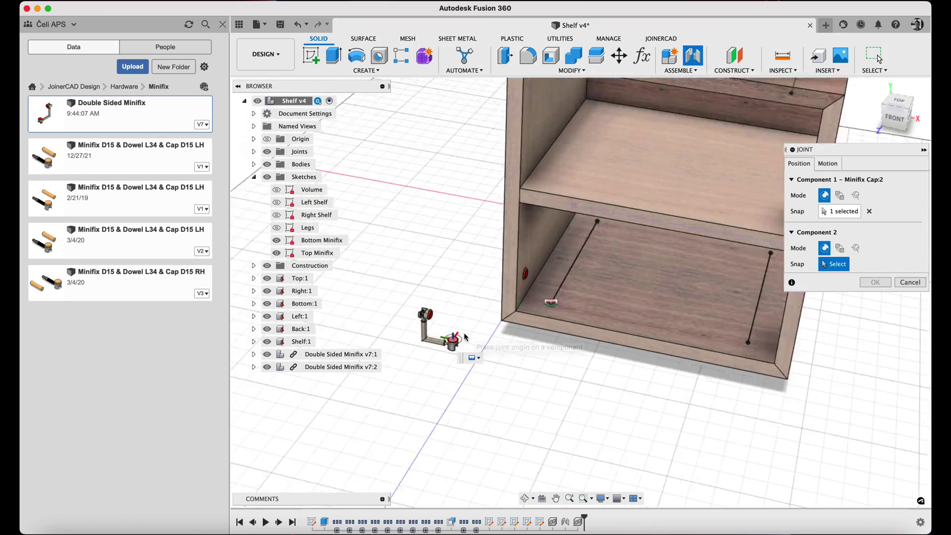
scroll(574, 289, "up", 8)
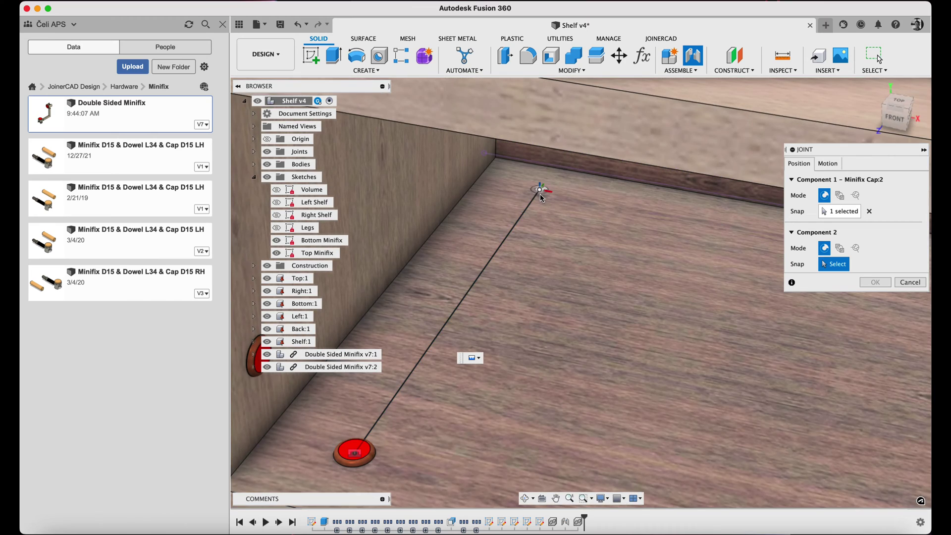
left_click(542, 197)
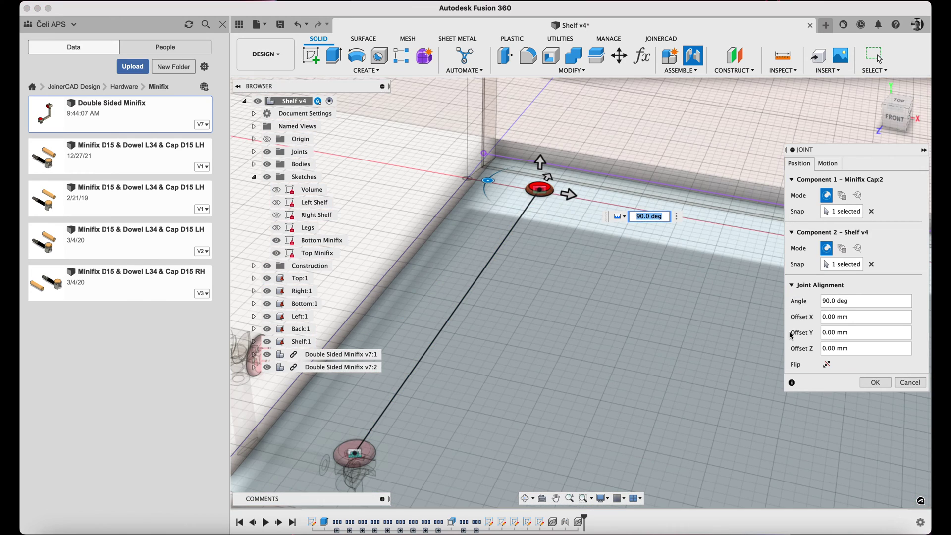
left_click(866, 383)
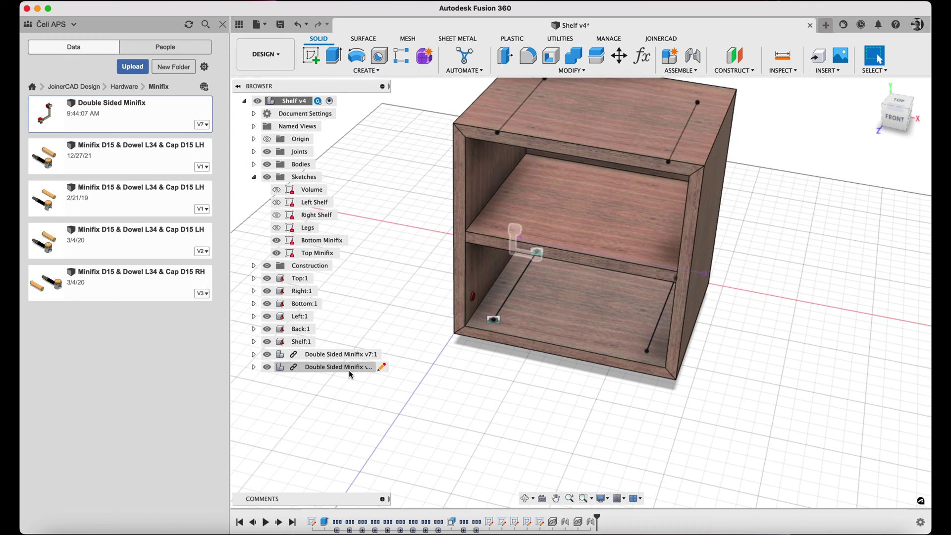
Copy the second Minifix and paste a third copy.
left_click(349, 370)
key("ctrl+c")
key("ctrl+v")
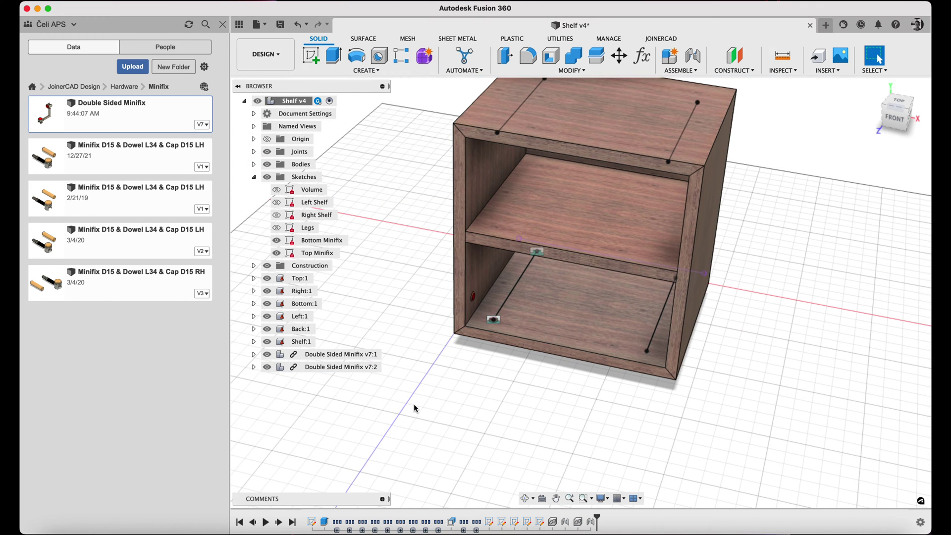
Turn the third Minifix around 180 degrees.
left_click_drag(345, 338, 445, 366)
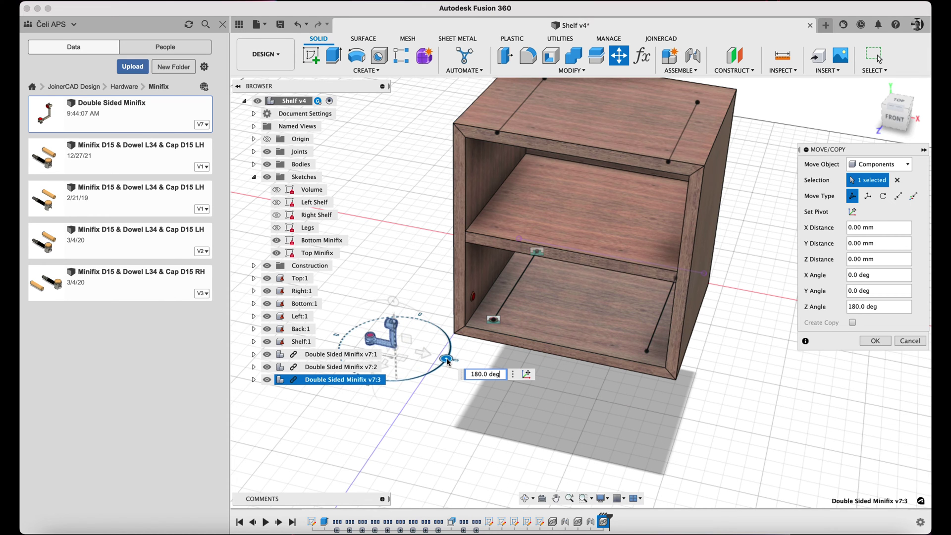
left_click(875, 341)
scroll(660, 349, "down", 3)
scroll(660, 348, "down", 2)
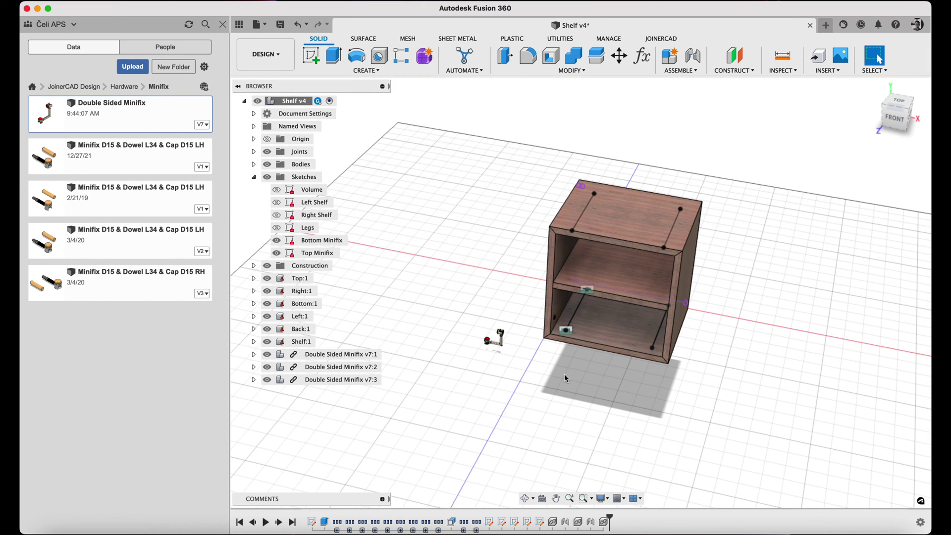
middle_click_drag(564, 373, 608, 386, "shift")
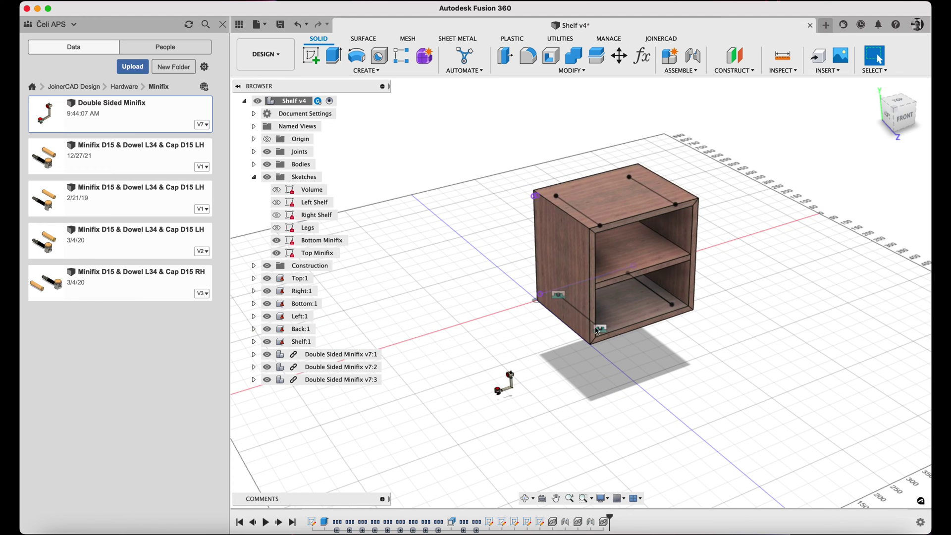
Joint the third Minifix cap at −90° to the right bottom-panel line's endpoint.
left_click(693, 56)
scroll(505, 381, "up", 10)
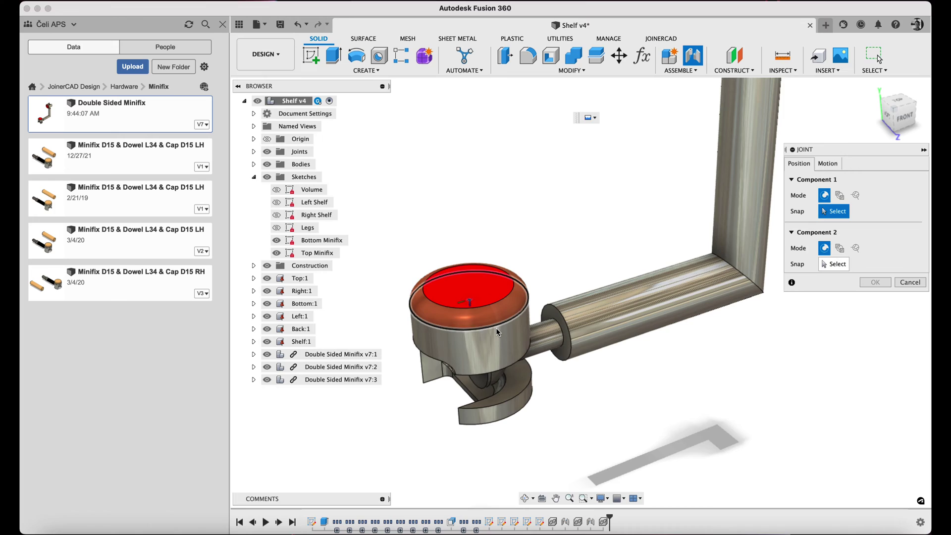
left_click(495, 342)
scroll(461, 342, "down", 5)
scroll(456, 333, "down", 5)
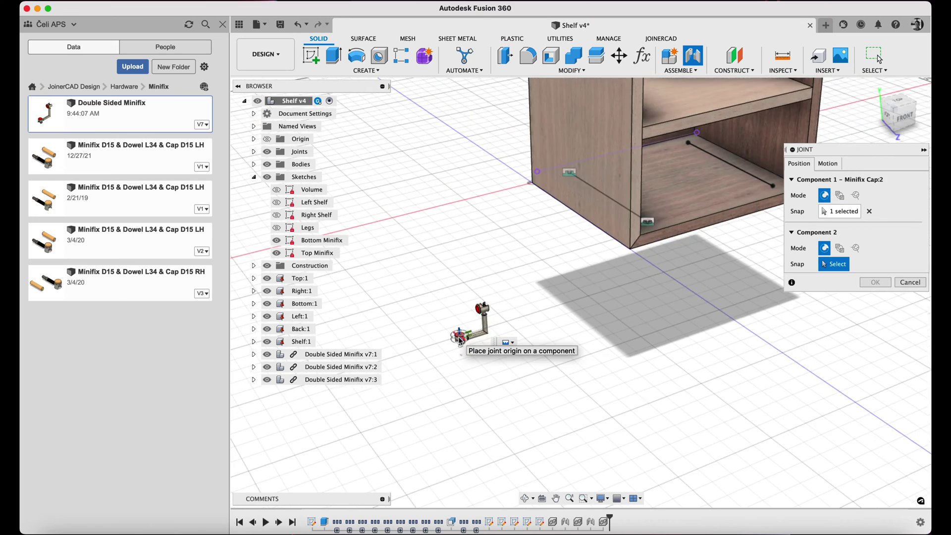
scroll(496, 337, "up", 10)
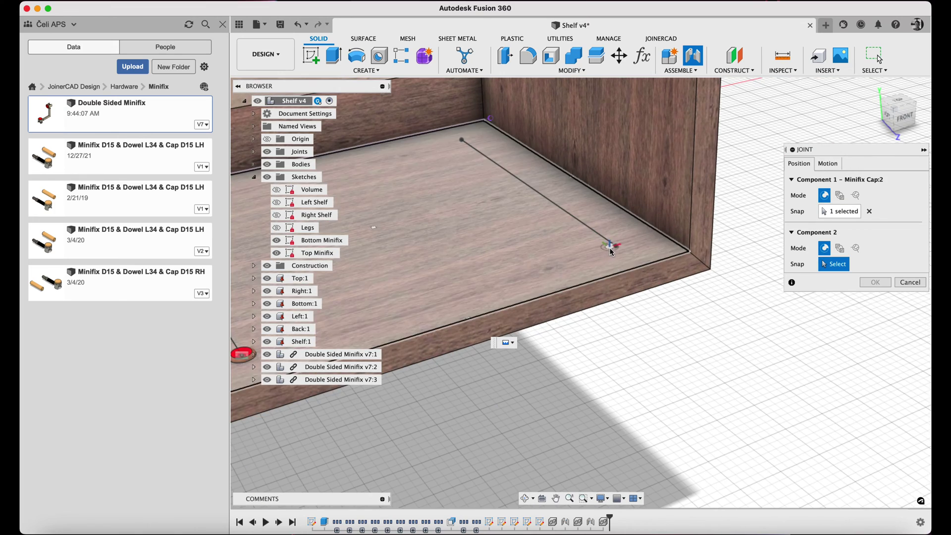
left_click(617, 246)
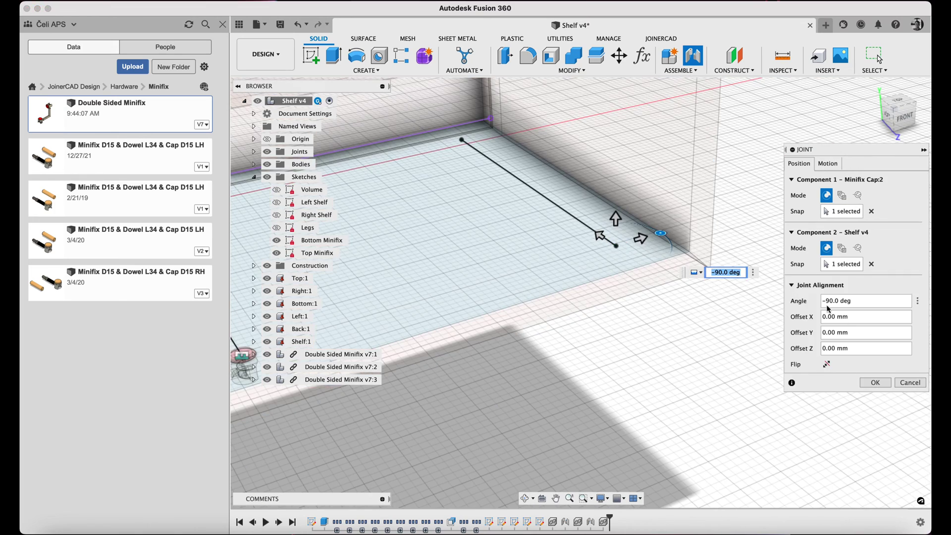
left_click(869, 384)
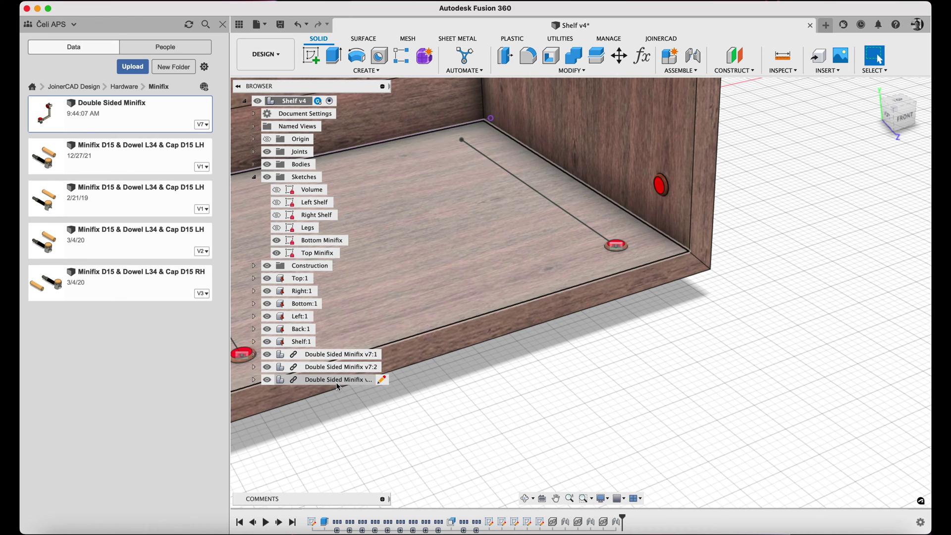
Copy the third Minifix and paste a fourth Double Sided Minifix.
left_click(341, 380)
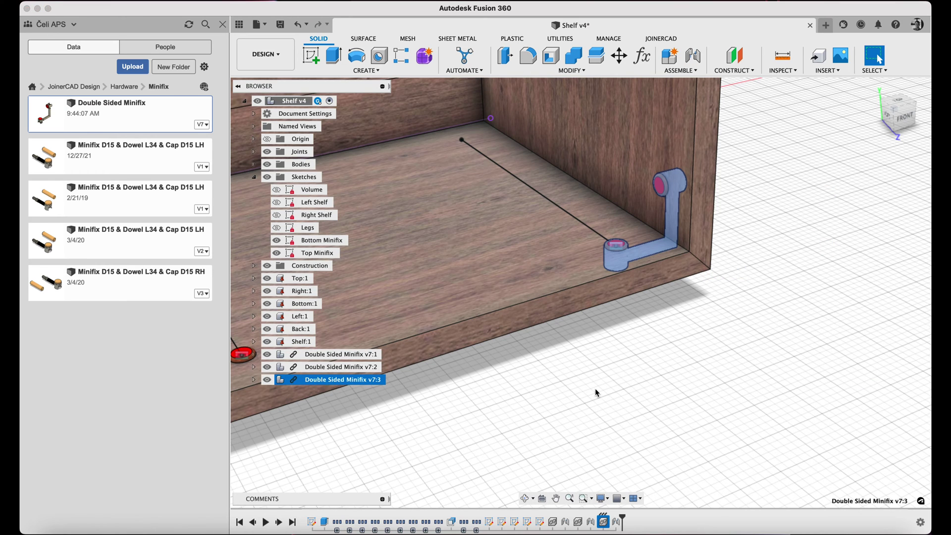
key("super+c")
key("super+v")
scroll(663, 356, "down", 3)
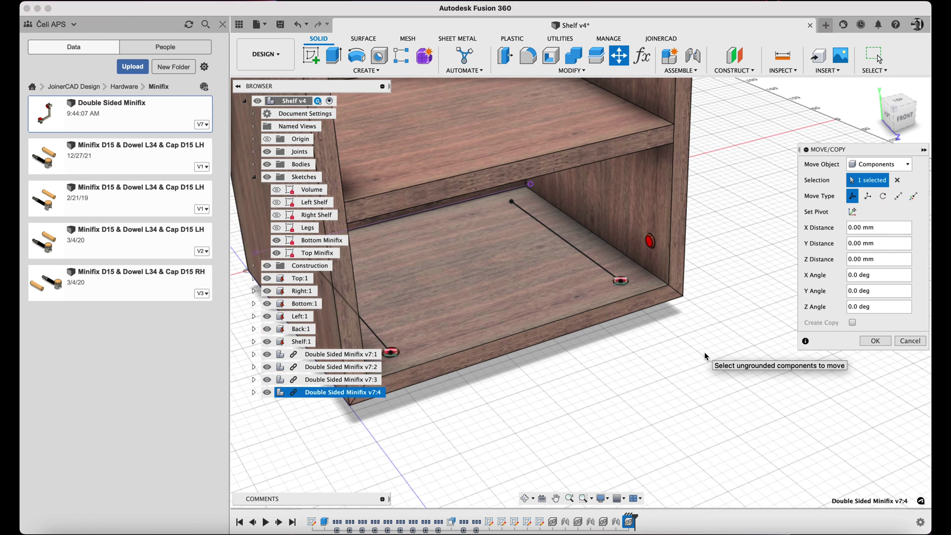
Place the pasted Minifix and joint its cap to the lower compartment's corner point.
scroll(705, 356, "down", 3)
left_click(875, 340)
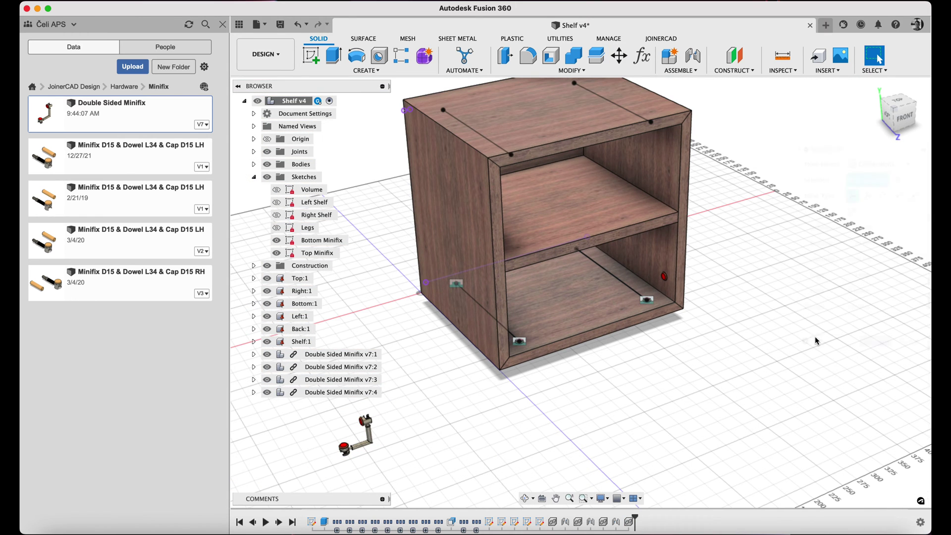
left_click(692, 56)
scroll(344, 465, "up", 3)
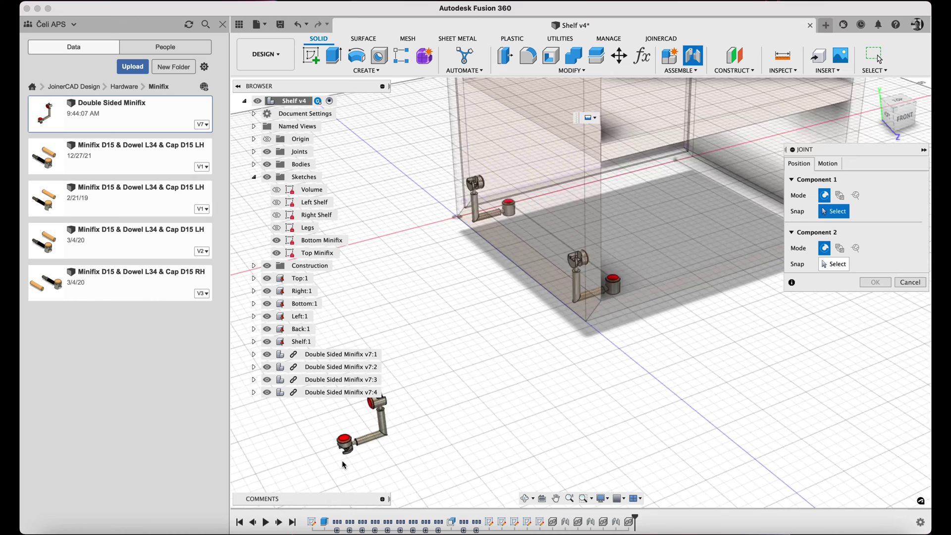
scroll(344, 466, "up", 5)
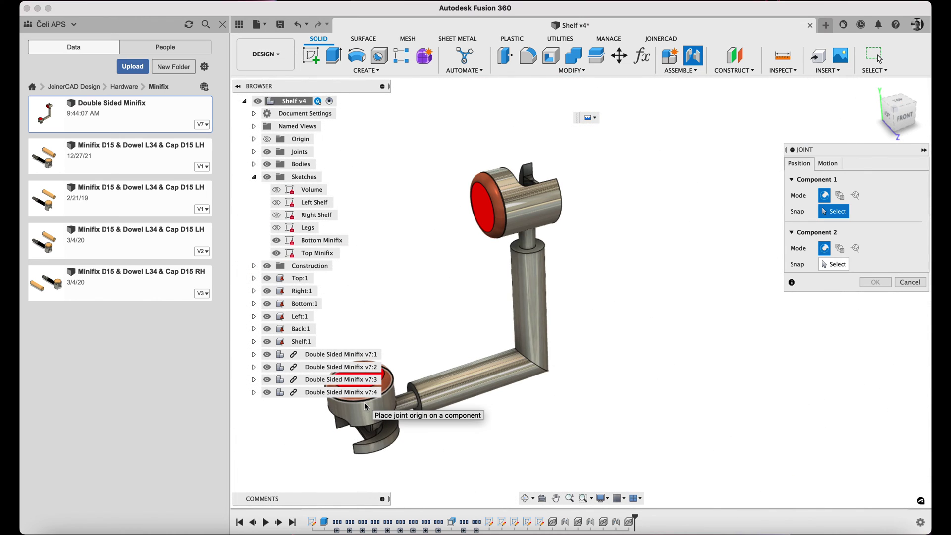
left_click(366, 408)
scroll(436, 414, "down", 5)
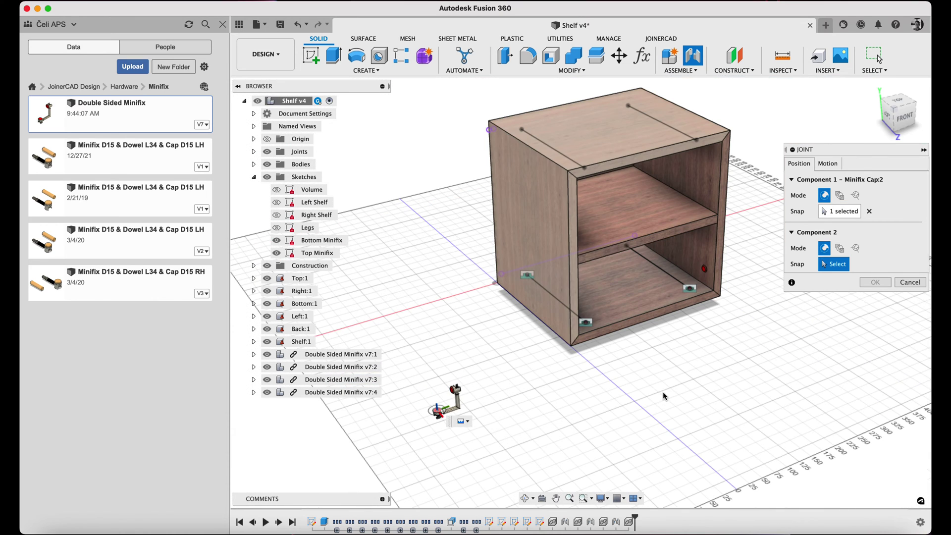
scroll(626, 250, "up", 3)
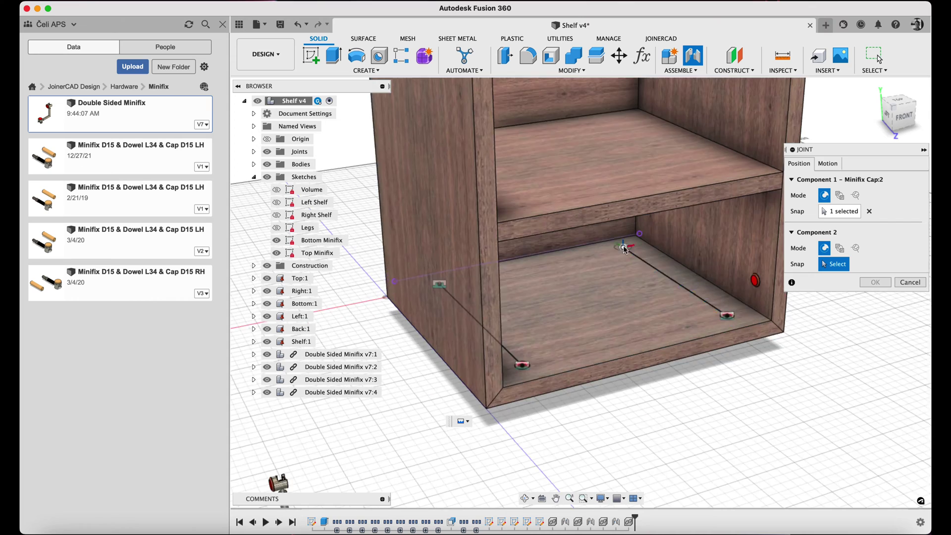
scroll(626, 250, "up", 2)
left_click(623, 254)
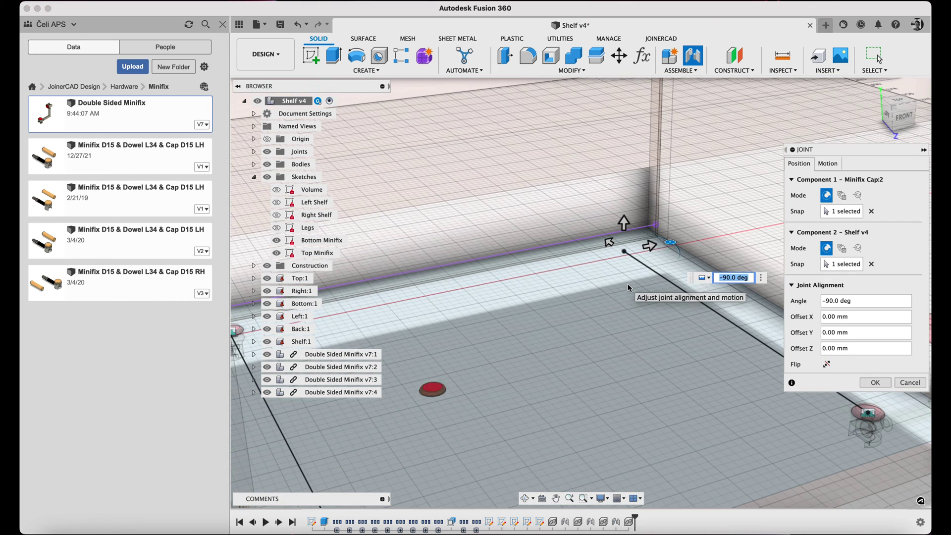
left_click(875, 383)
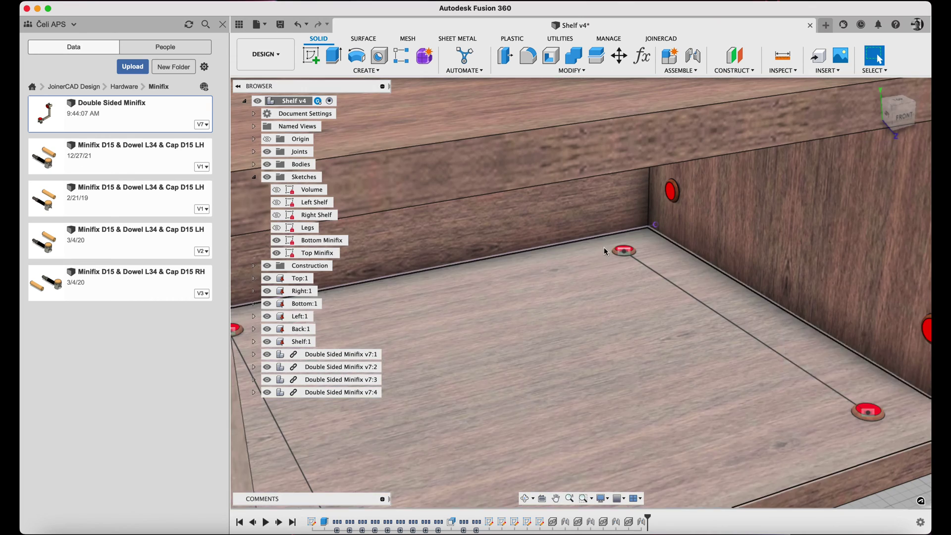
Joint the next Minifix cap's bottom face at 90° to the top panel's edge point.
scroll(647, 254, "down", 5)
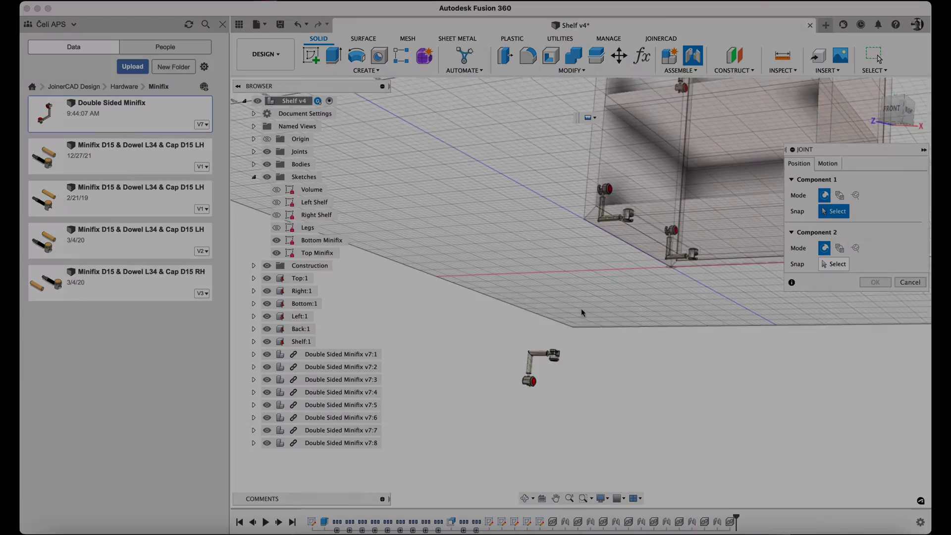
scroll(547, 381, "up", 10)
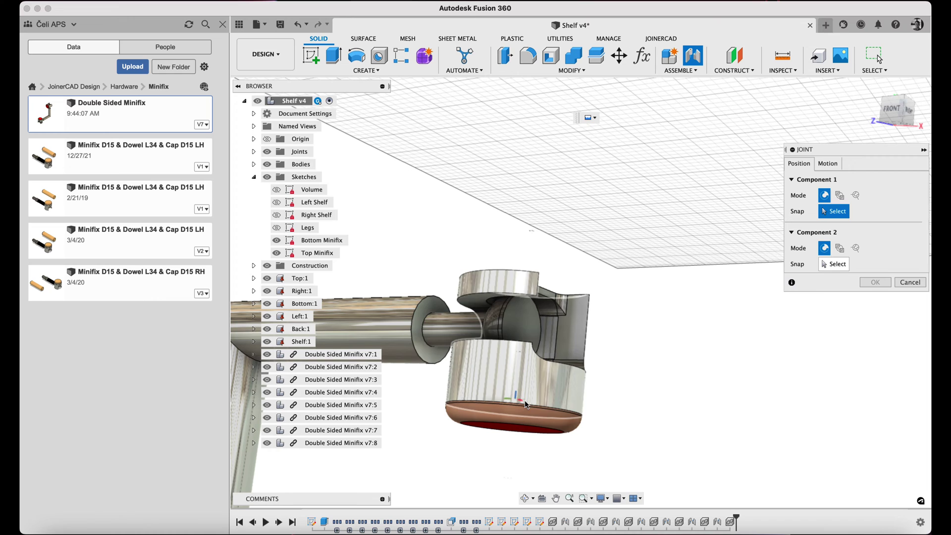
left_click(526, 407)
scroll(535, 374, "down", 10)
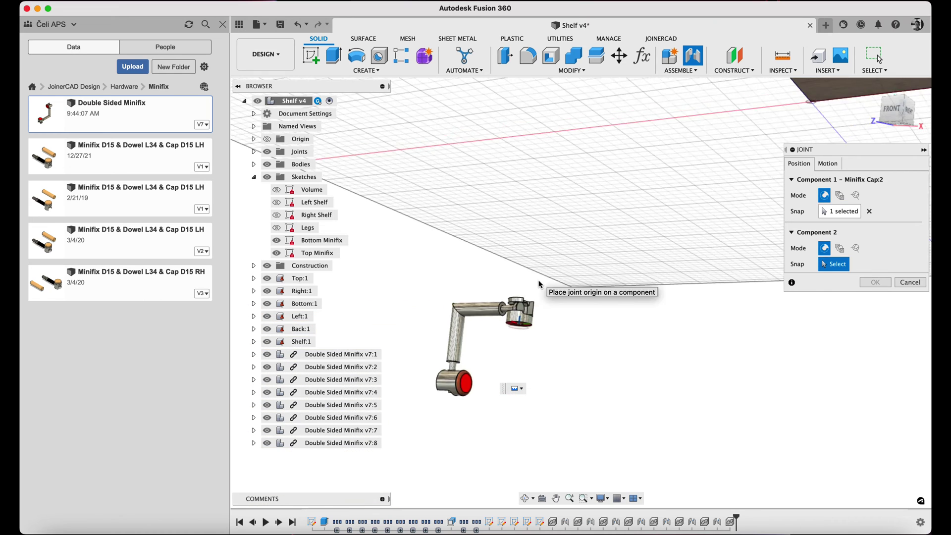
scroll(558, 279, "down", 3)
scroll(553, 211, "up", 10)
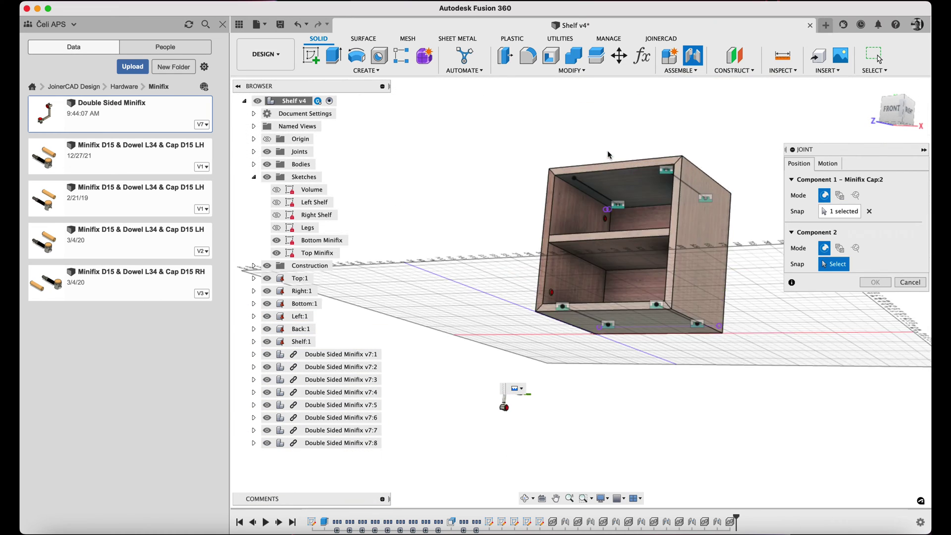
left_click(542, 187)
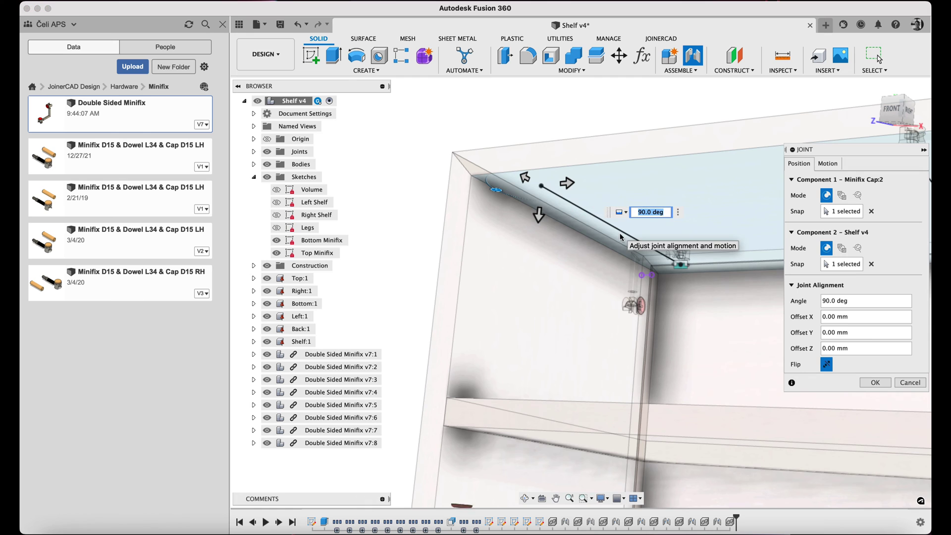
left_click(875, 383)
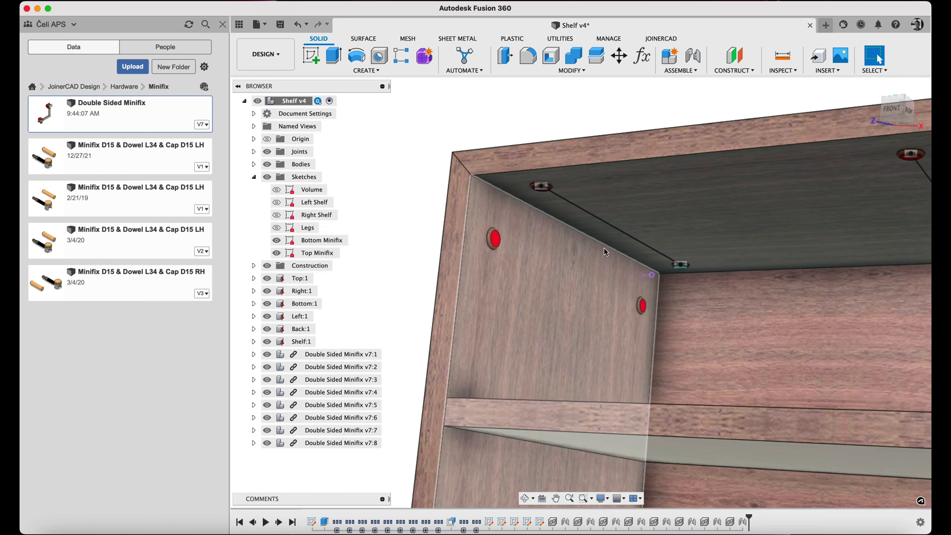
scroll(645, 213, "down", 5)
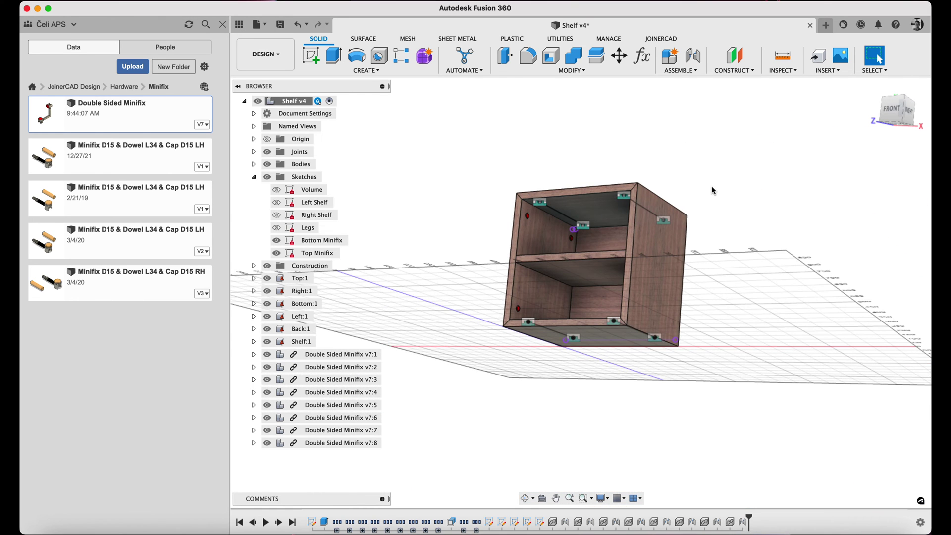
middle_click_drag(711, 185, 709, 225, "shift")
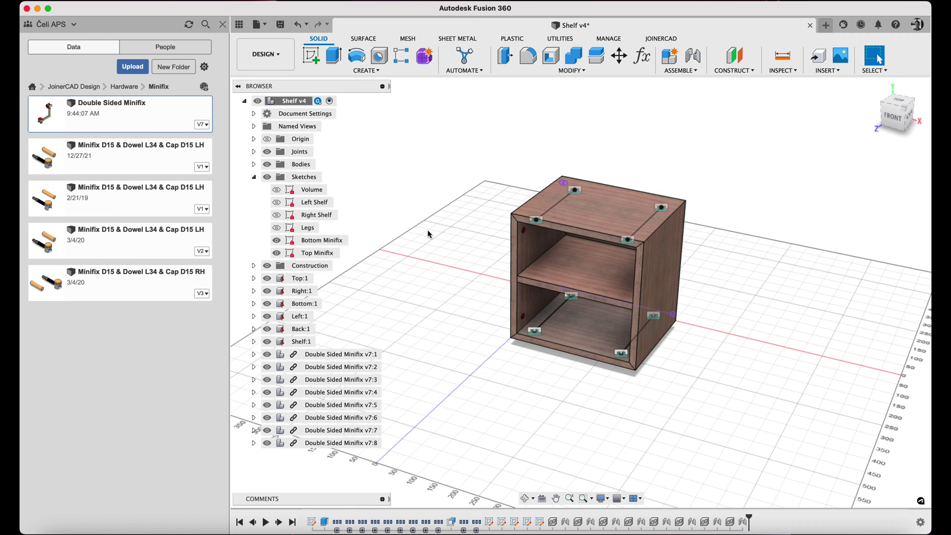
Hide the Bottom and Top Minifix sketches and show the Left and Right Shelf sketches.
left_click(276, 240)
left_click(277, 252)
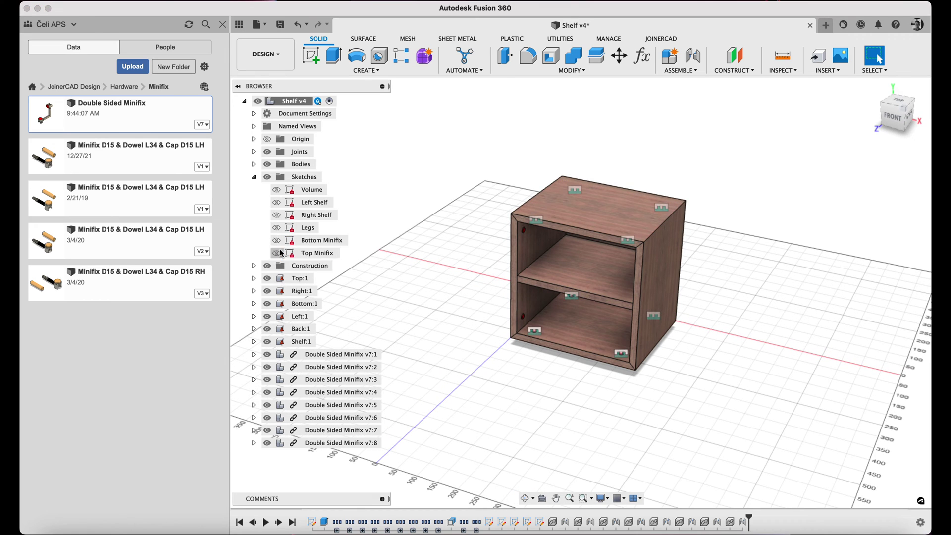
left_click(277, 202)
left_click(277, 214)
Insert Shelf support D5 L16 from the Hardware folder and move it in front of the cabinet.
left_click(130, 90)
scroll(163, 349, "down", 5)
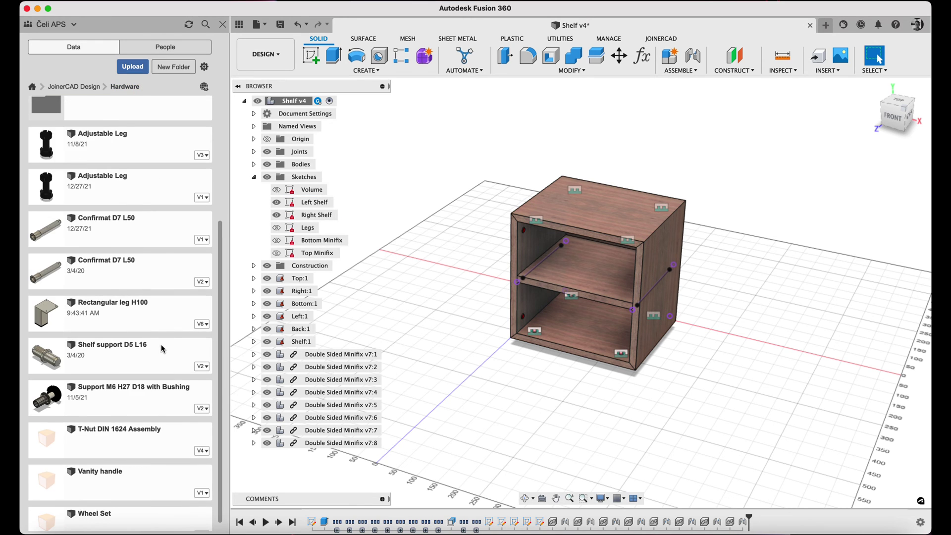
scroll(163, 348, "down", 1)
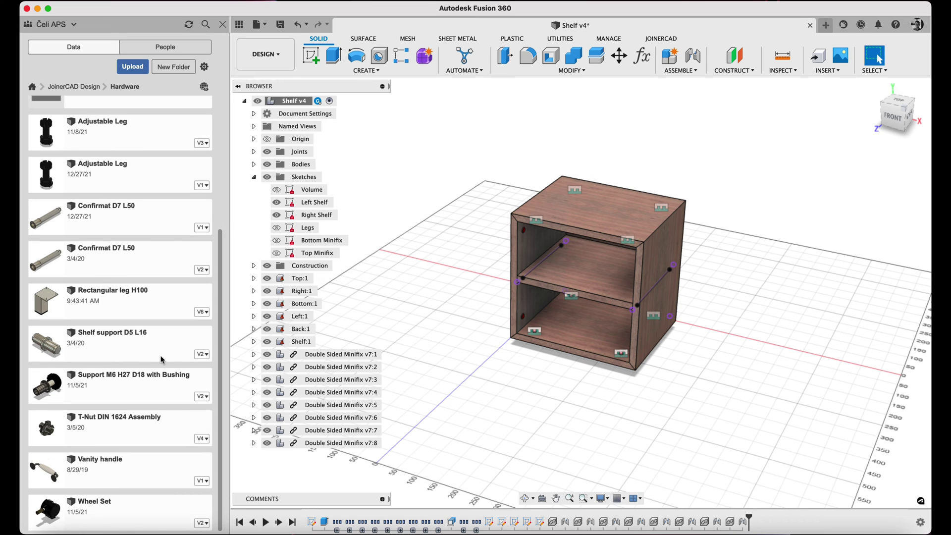
right_click(45, 343)
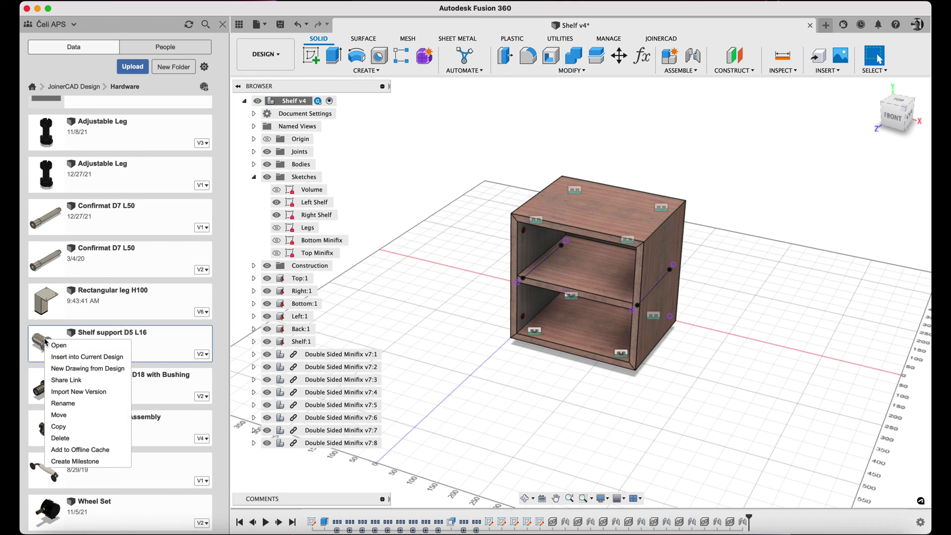
left_click(87, 357)
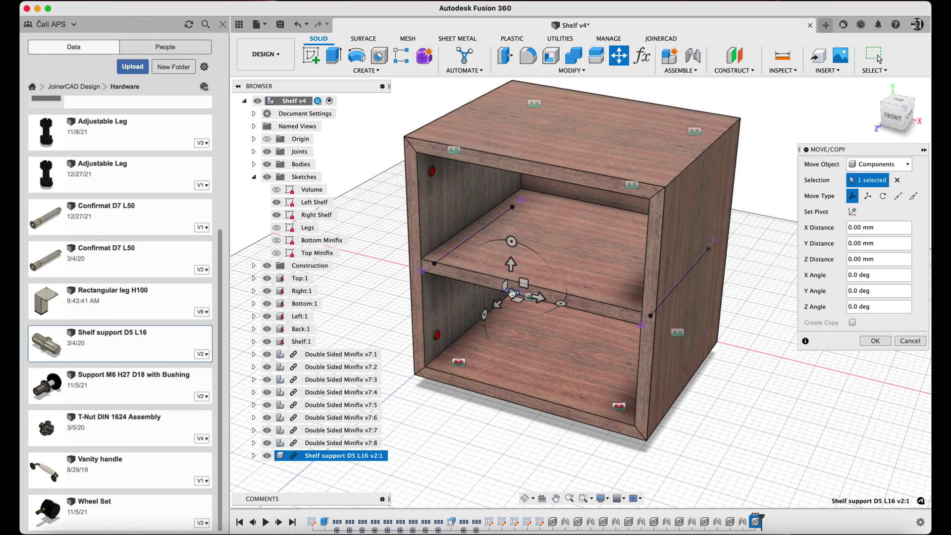
left_click_drag(511, 307, 799, 414)
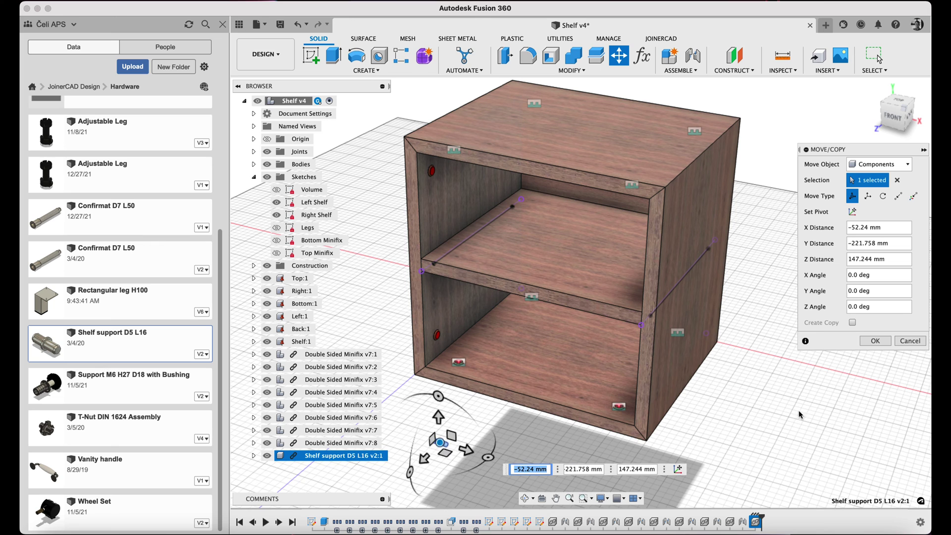
left_click(875, 341)
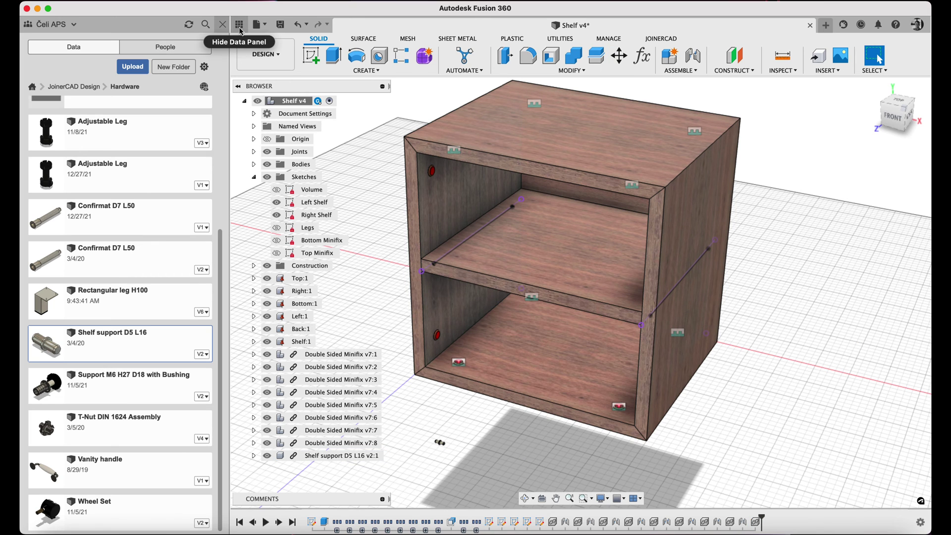
left_click(222, 24)
Joint the shelf support to a Left Shelf sketch endpoint on the side panel.
key("j")
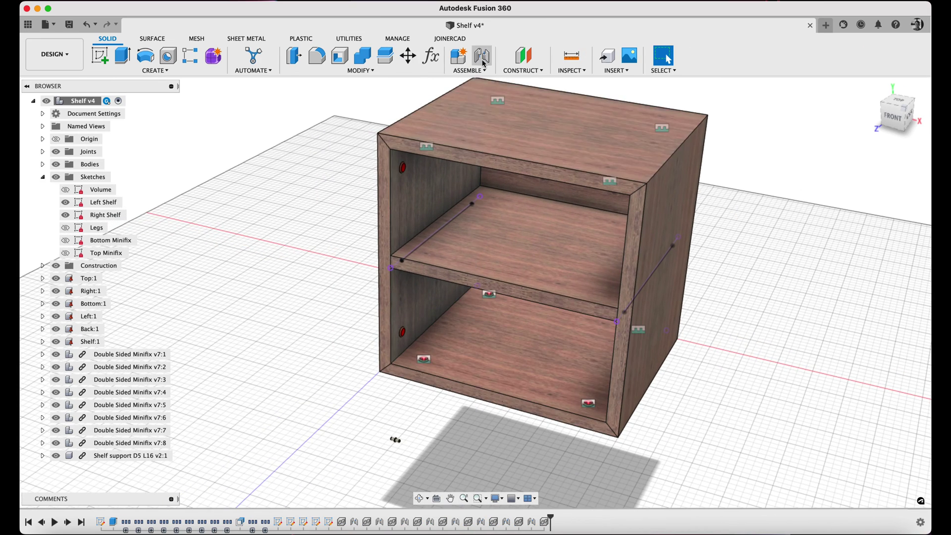
scroll(396, 436, "up", 5)
scroll(396, 431, "up", 5)
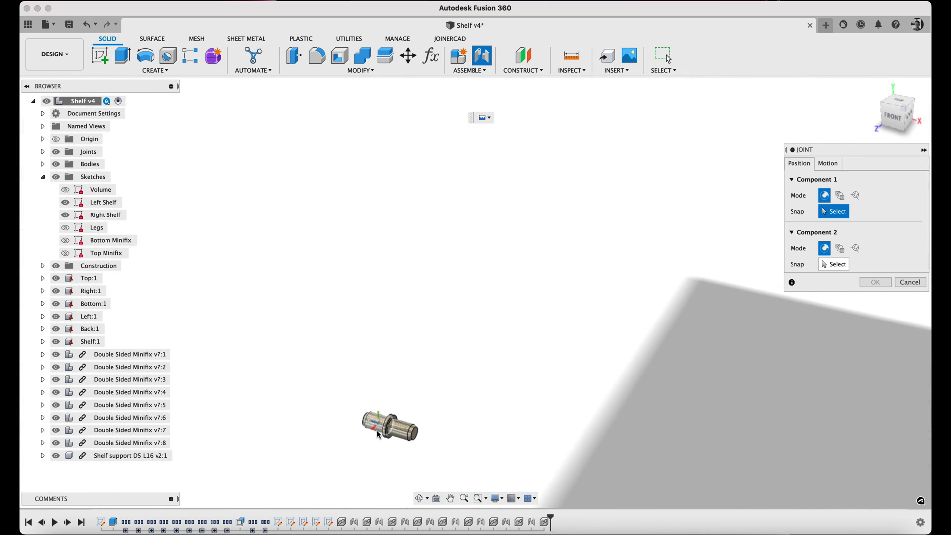
left_click(380, 428)
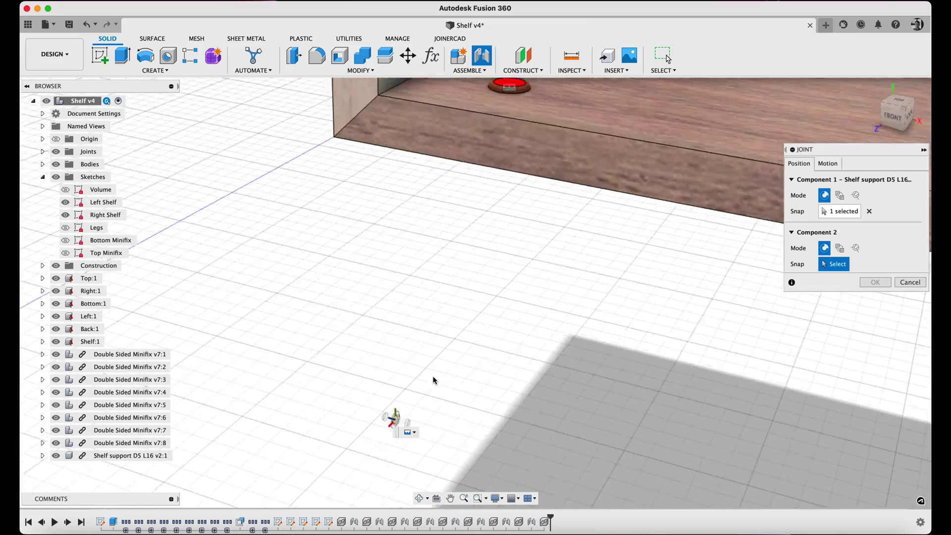
scroll(424, 208, "up", 10)
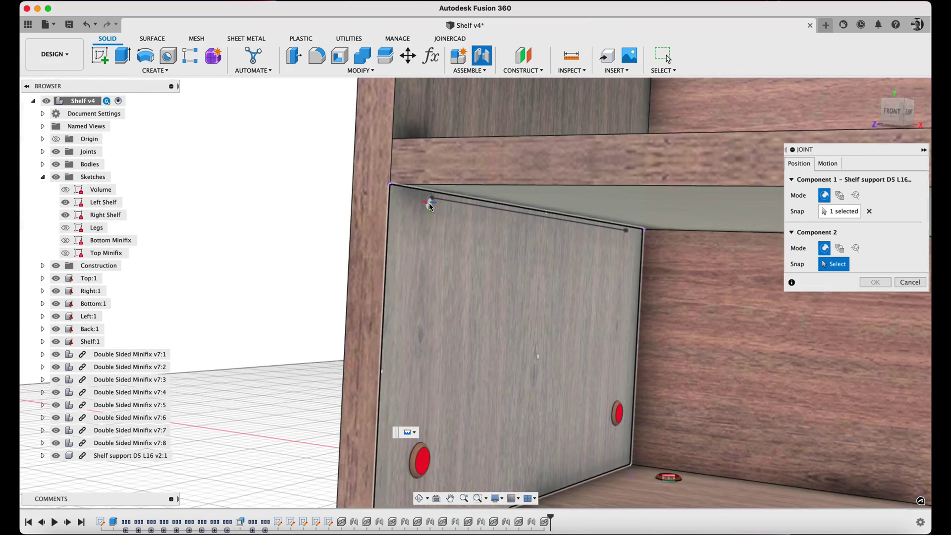
left_click(430, 205)
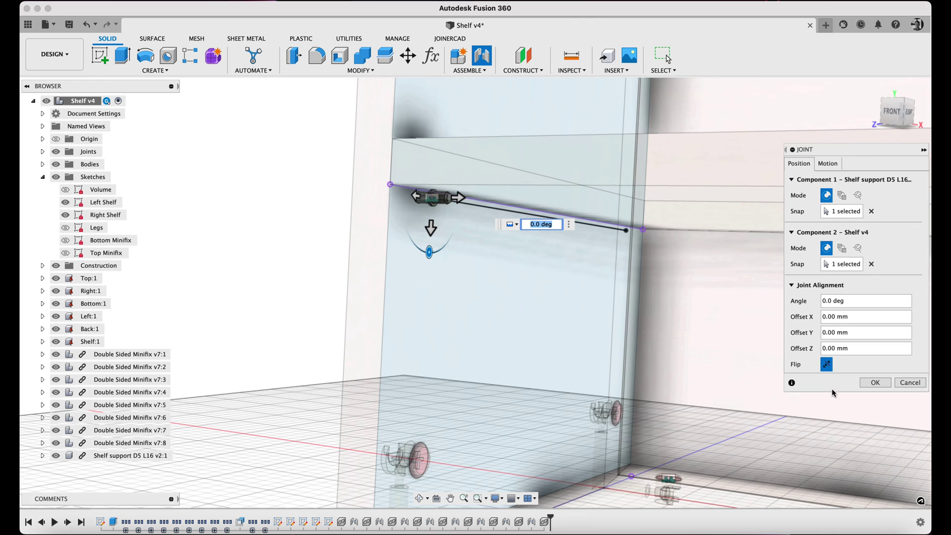
left_click(876, 382)
Copy the shelf support and move the pasted copy off to the left.
left_click(174, 456)
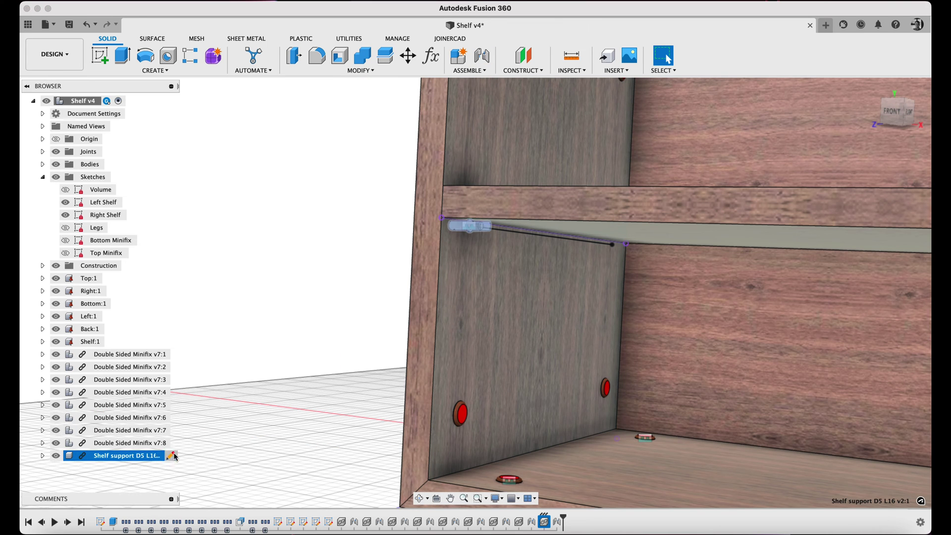
key("ctrl+c")
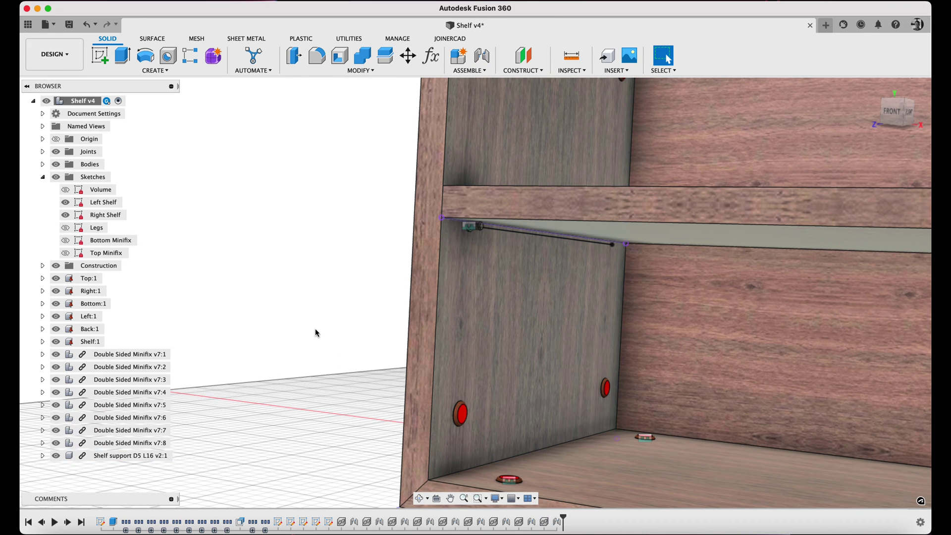
key("ctrl+v")
left_click_drag(455, 229, 350, 238)
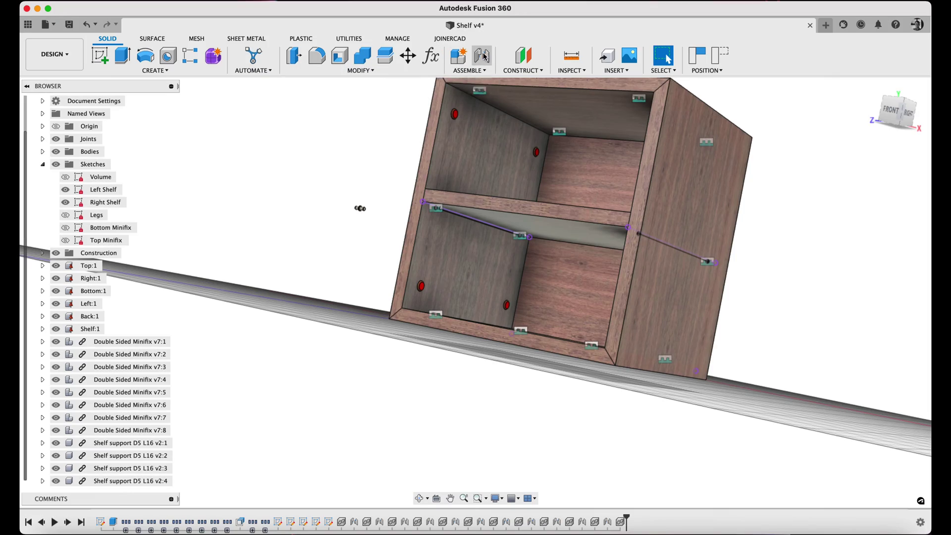
Joint the copied shelf support to the shelf-line corner point against the cabinet side.
left_click(485, 57)
scroll(341, 243, "up", 10)
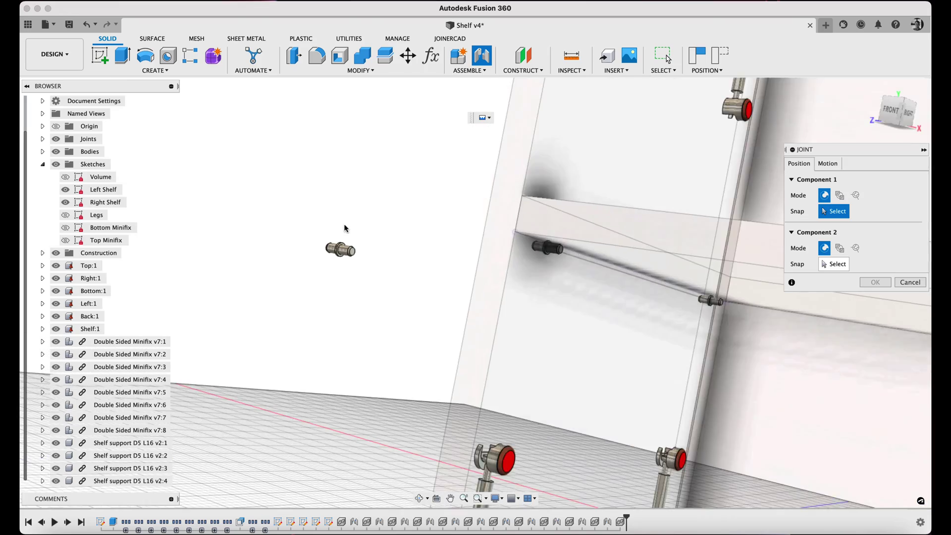
left_click(346, 256)
scroll(386, 206, "down", 10)
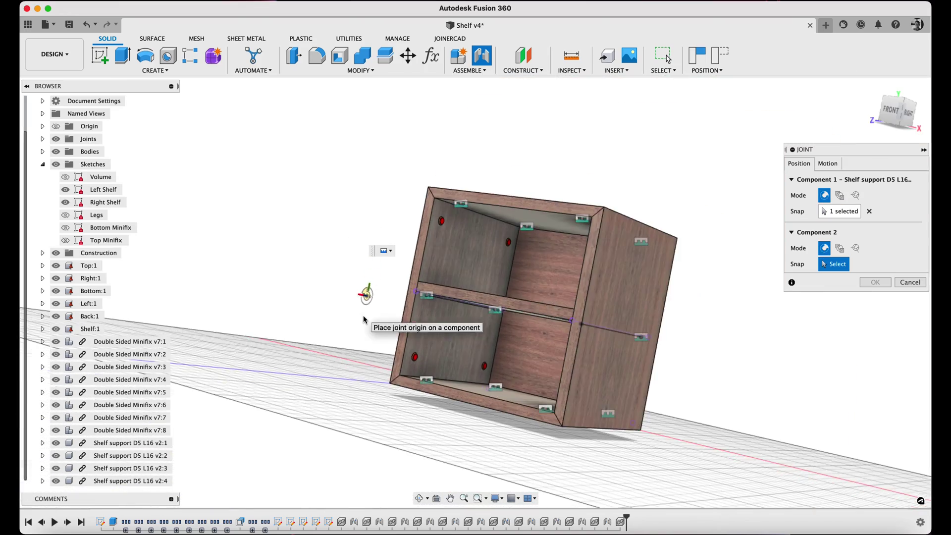
middle_click_drag(364, 319, 604, 278, "shift")
scroll(604, 278, "up", 10)
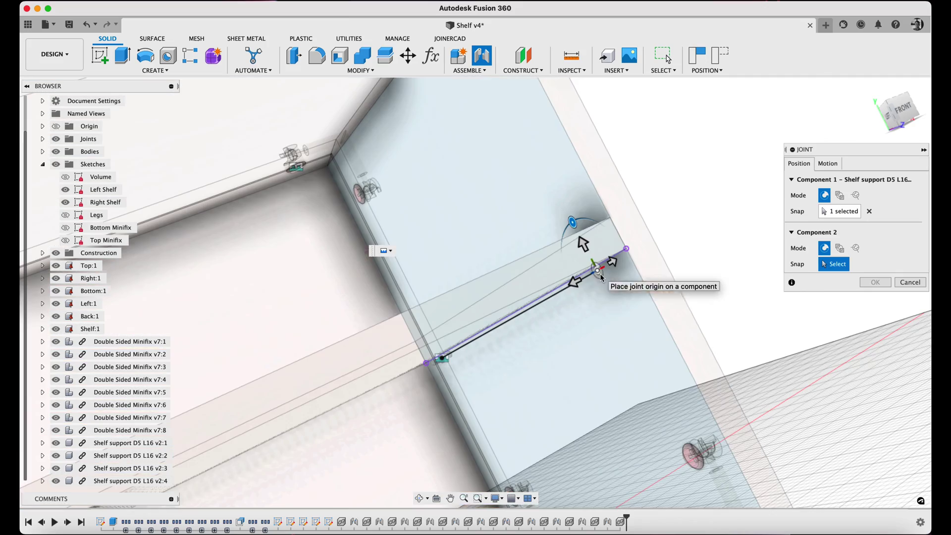
left_click(576, 238)
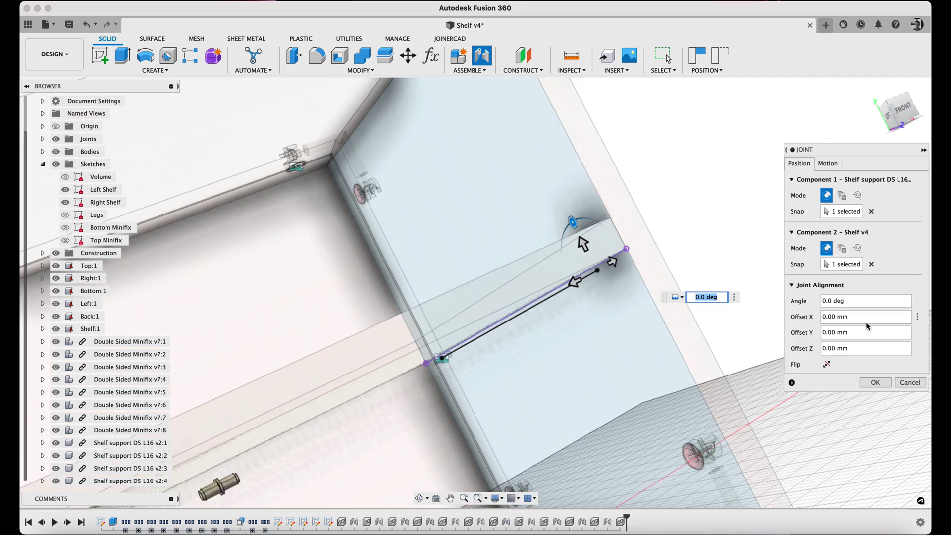
left_click(886, 384)
scroll(887, 380, "down", 10)
middle_click_drag(736, 275, 643, 273, "shift")
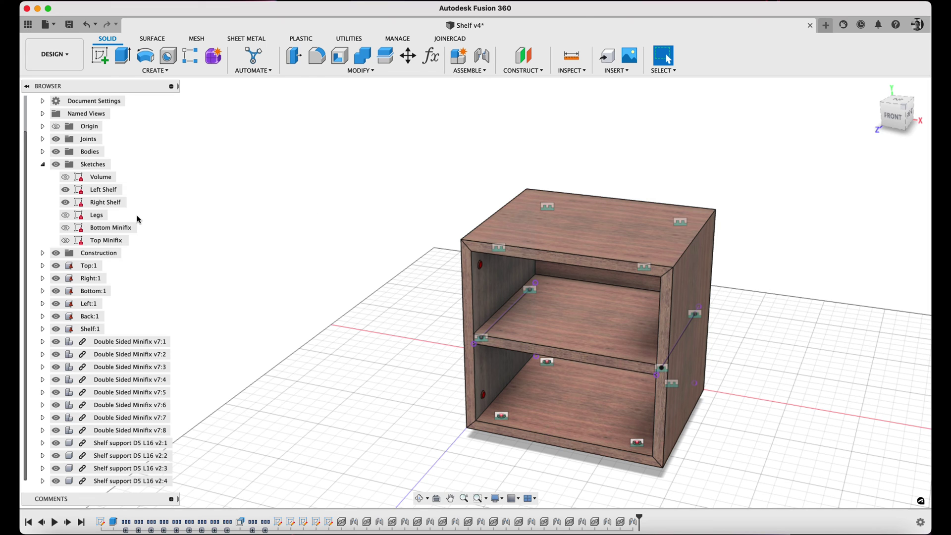
Hide the Left and Right Shelf sketches and show the Legs sketch under the cabinet.
left_click(65, 202)
left_click(65, 189)
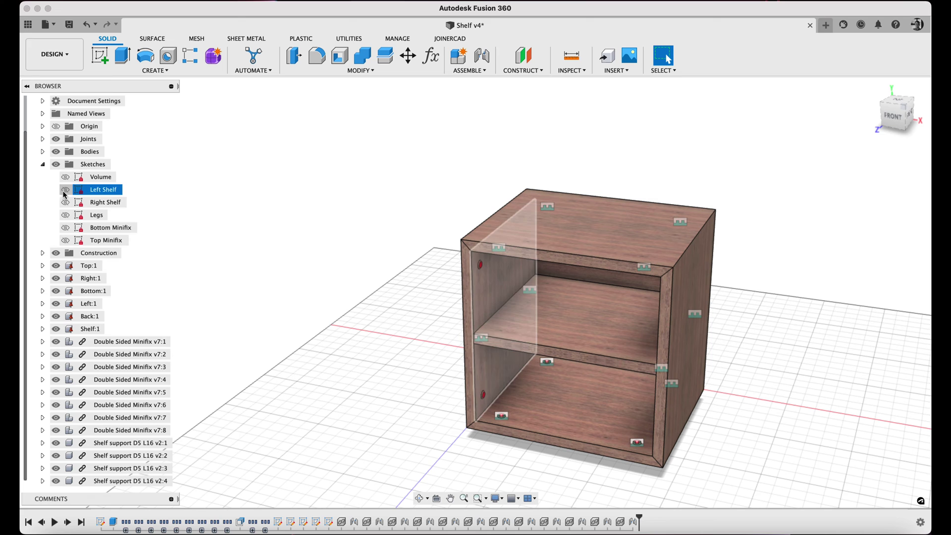
left_click(65, 215)
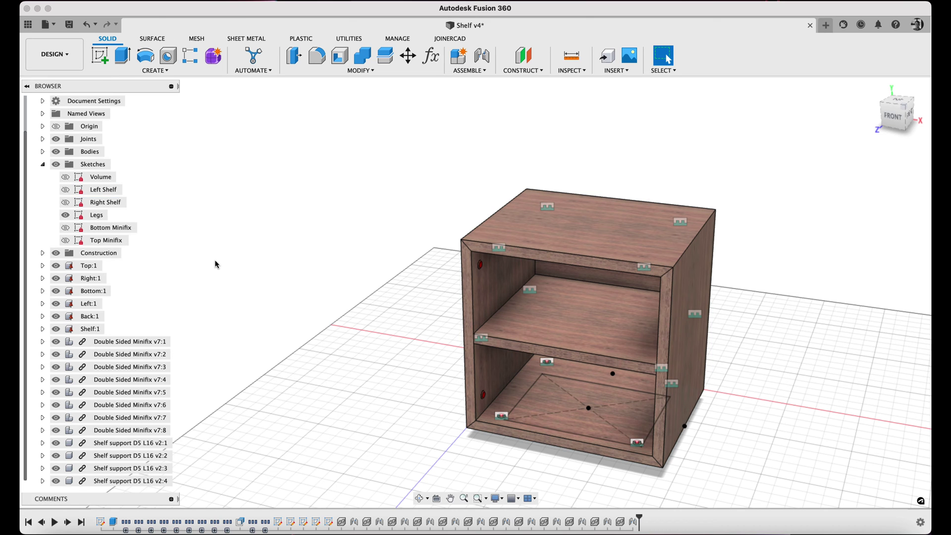
middle_click_drag(303, 333, 289, 230, "shift")
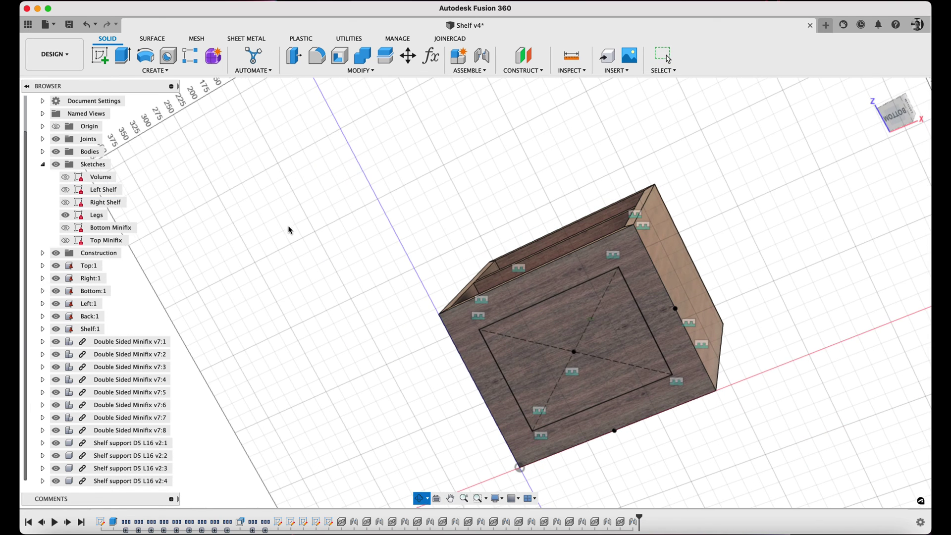
Insert the Rectangular leg H100 part from the Data Panel into the design.
left_click(28, 28)
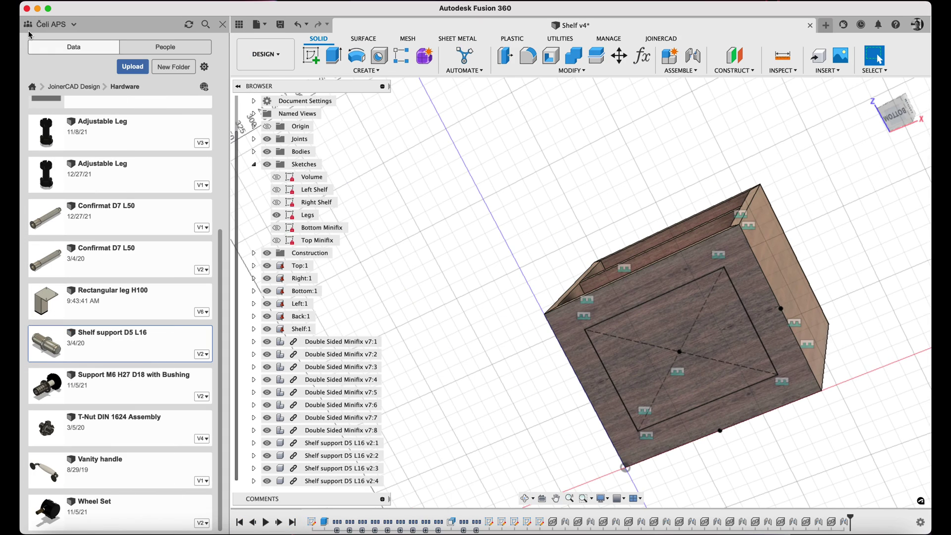
right_click(114, 295)
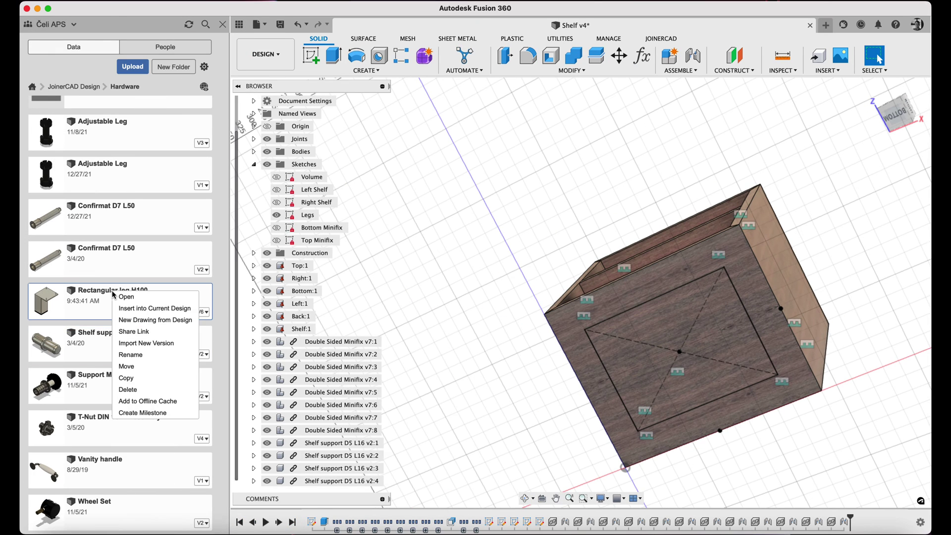
left_click(138, 308)
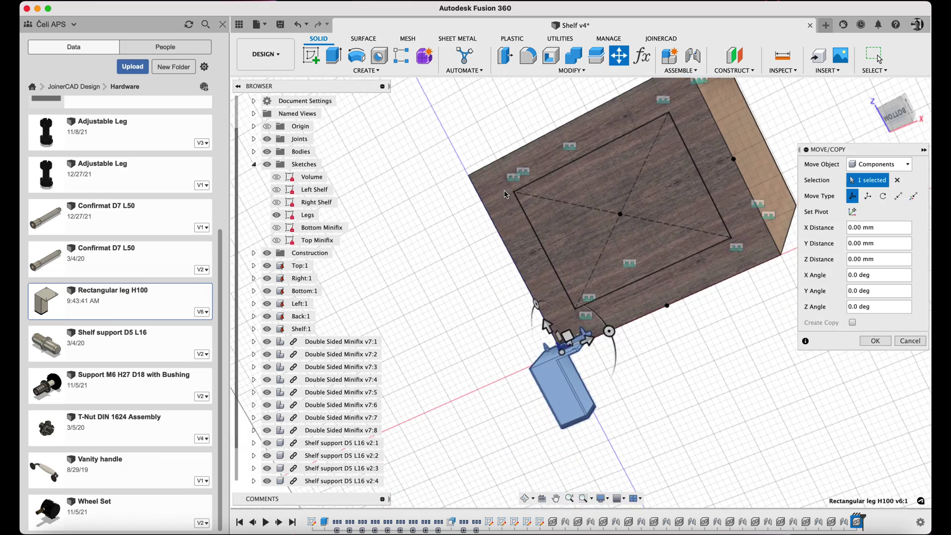
Rotate the Rectangular leg H100 −90° so it stands upright.
left_click(238, 26)
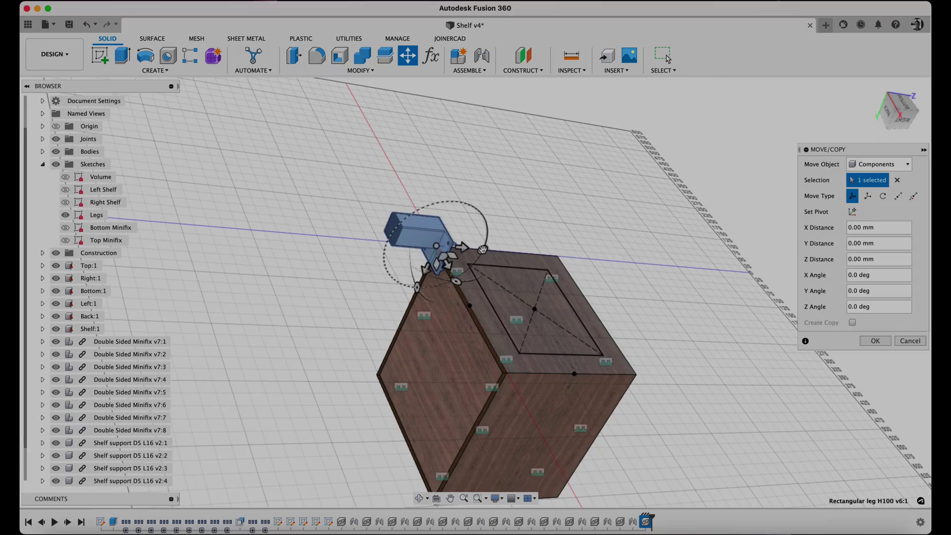
left_click_drag(458, 341, 428, 265)
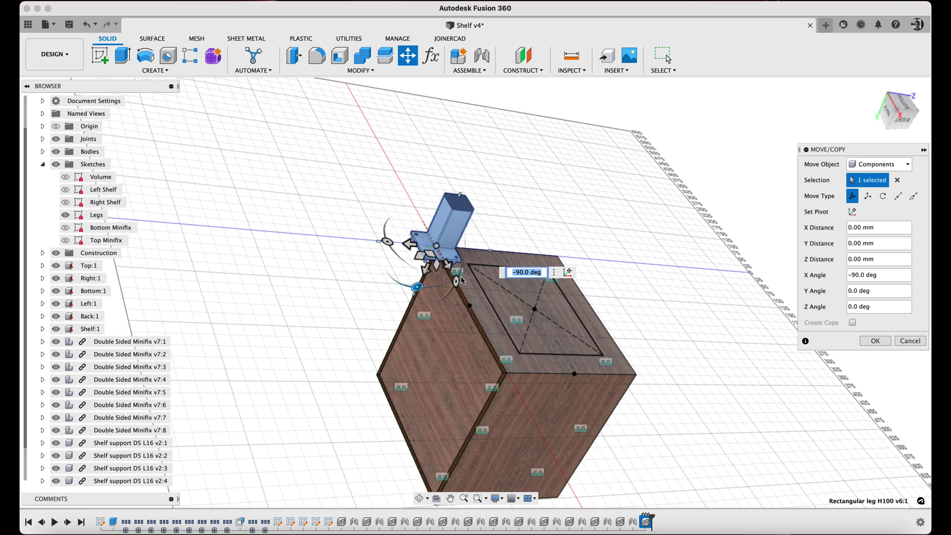
left_click(875, 341)
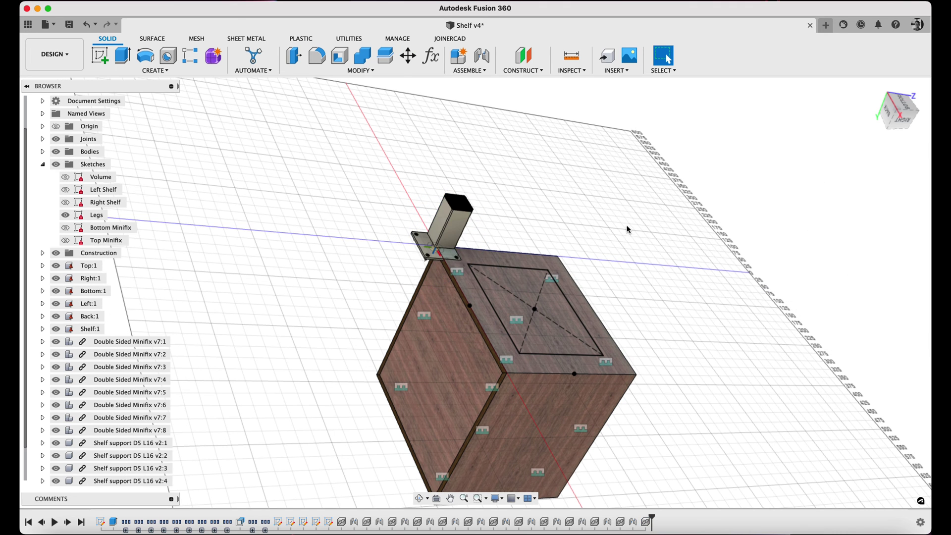
middle_click_drag(628, 229, 670, 189, "shift")
Joint the leg's plate point to a Legs sketch corner on the cabinet bottom.
key("j")
scroll(444, 270, "up", 5)
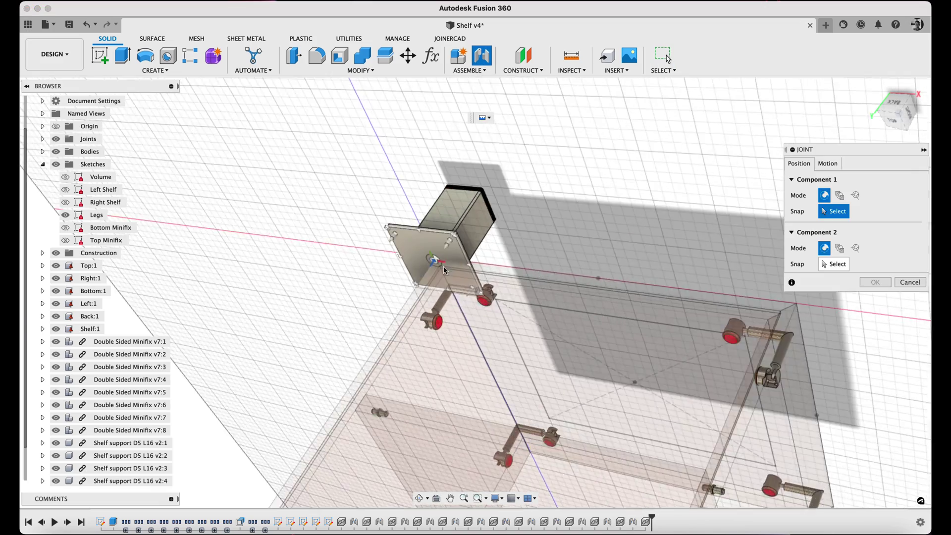
left_click(434, 264)
scroll(560, 211, "down", 5)
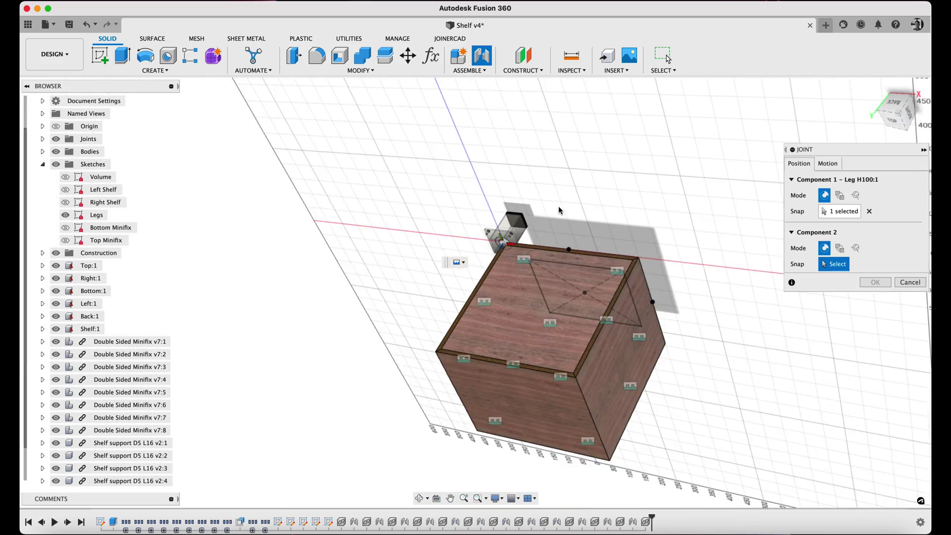
middle_click_drag(559, 210, 565, 239, "shift")
left_click(570, 240)
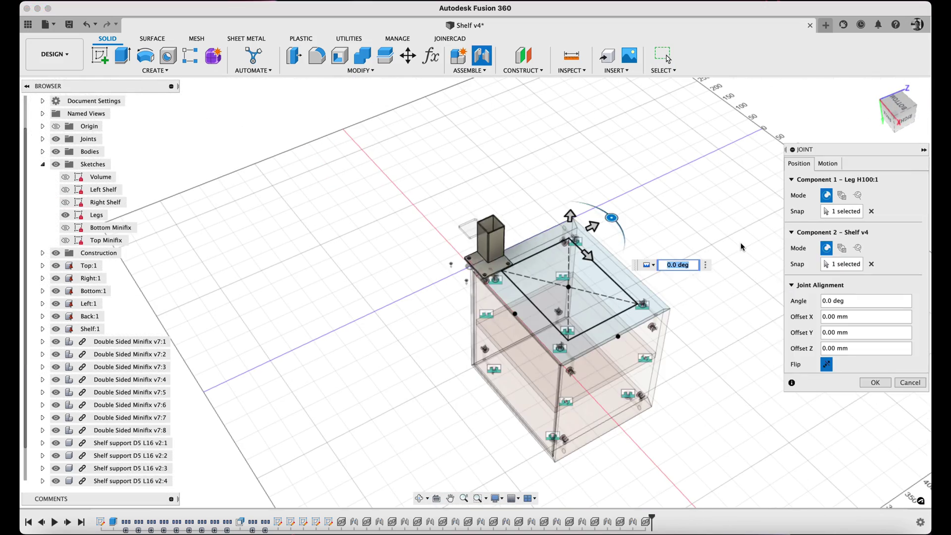
left_click(875, 383)
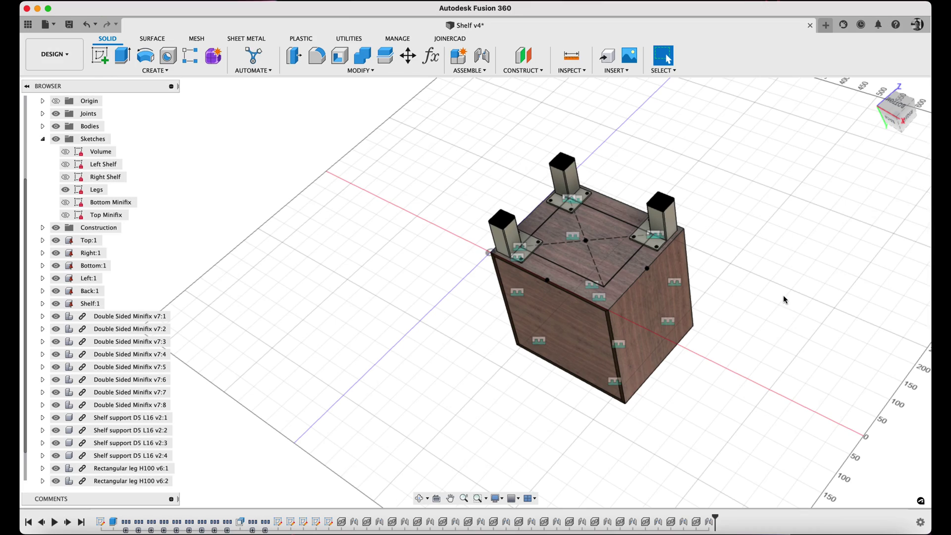
Move and rotate the fourth leg away from the cabinet.
key("m")
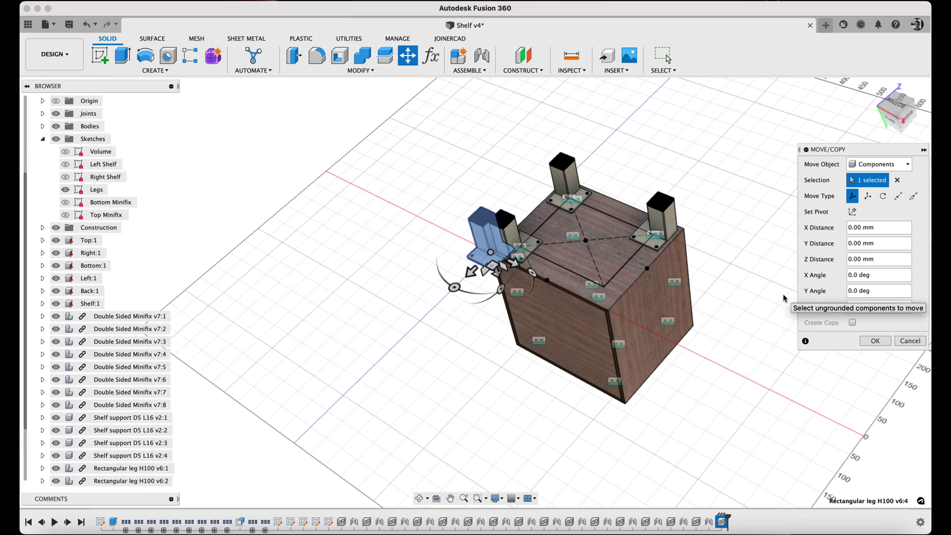
mouse_move(492, 258)
left_mouse_down()
mouse_move(399, 328)
mouse_move(463, 317)
mouse_move(476, 257)
left_mouse_up()
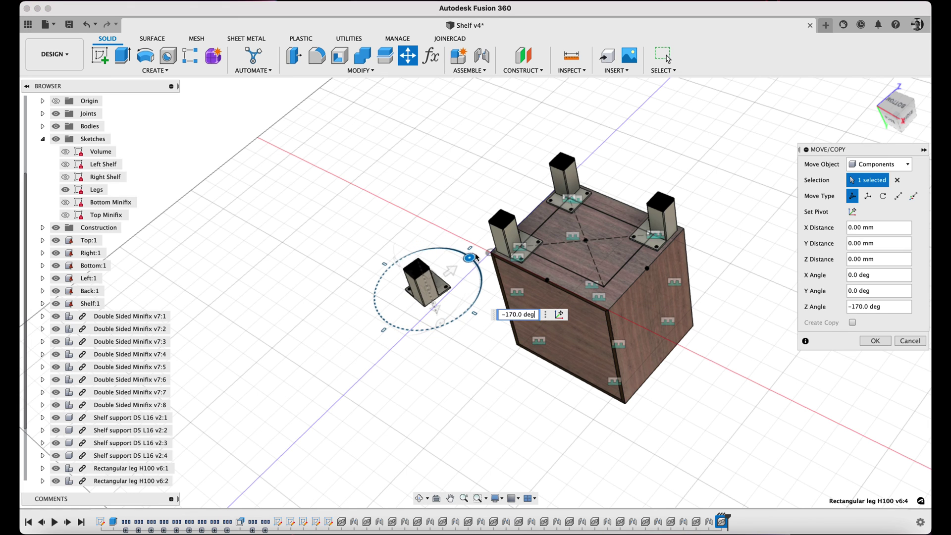
left_click(875, 340)
Joint the fourth leg's plate to the remaining free cabinet corner at 180°.
left_click(491, 57)
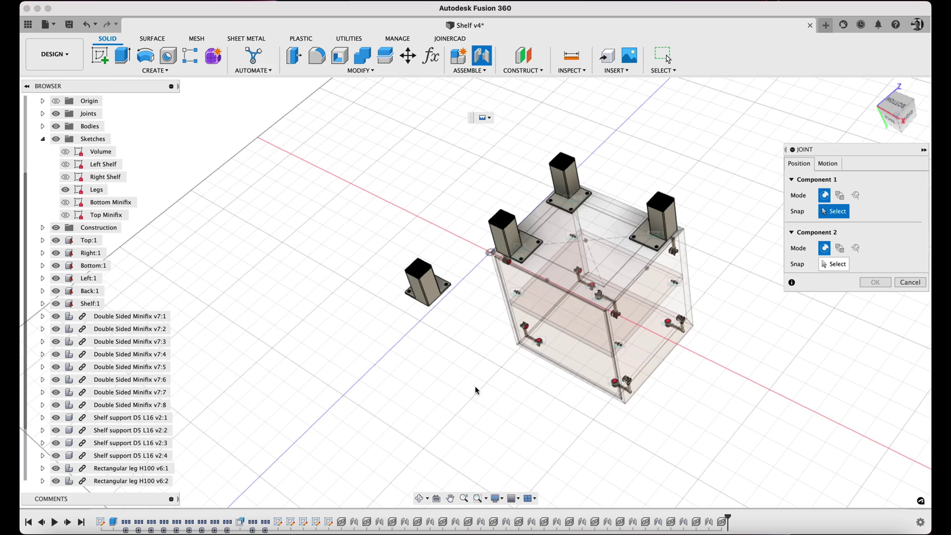
middle_click_drag(471, 387, 468, 313, "shift")
left_click(434, 322)
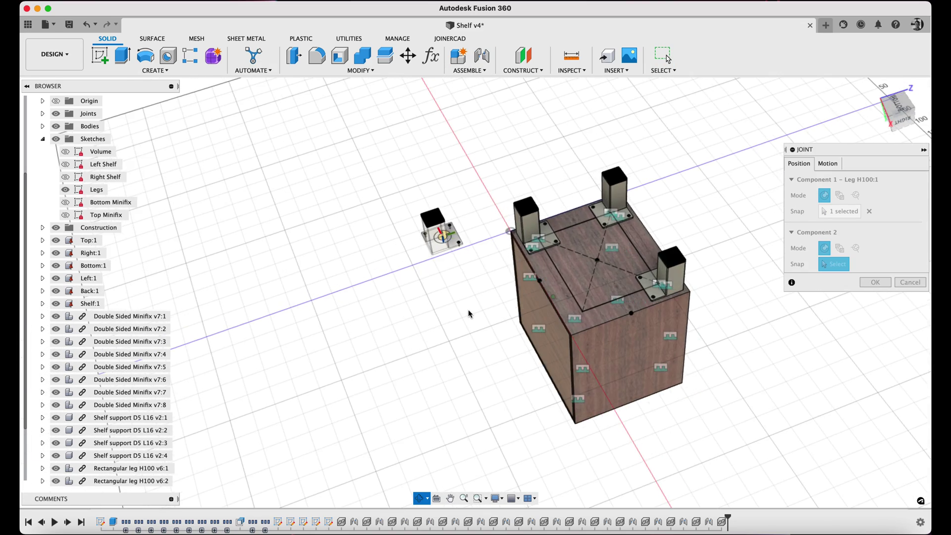
left_click(590, 317)
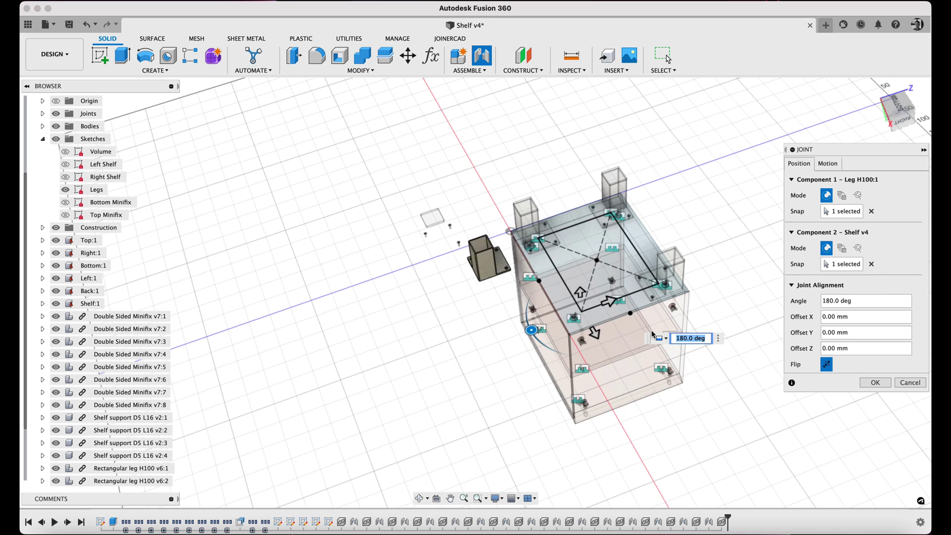
left_click(875, 382)
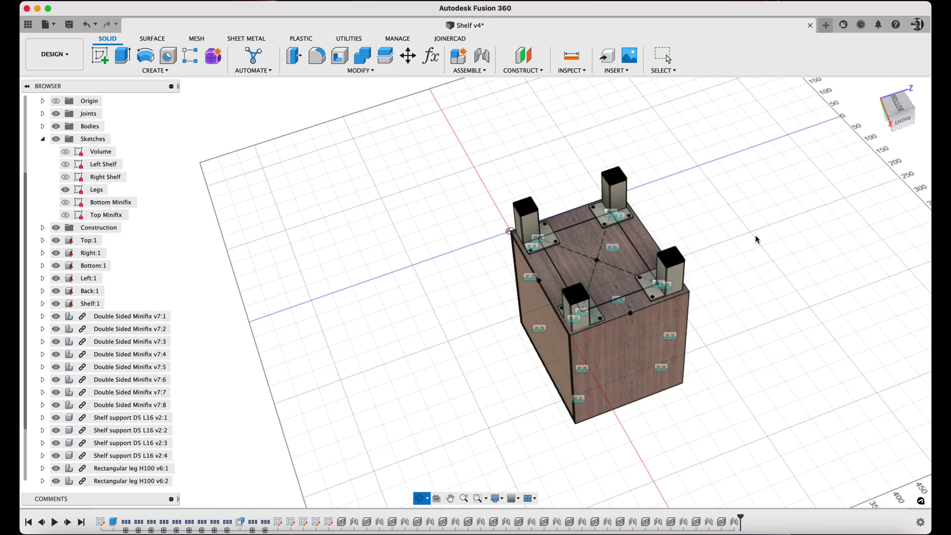
mouse_move(757, 239)
middle_mouse_down("shift")
mouse_move(745, 393)
mouse_move(737, 314)
mouse_move(297, 238)
middle_mouse_up("shift")
Hide the Legs sketch, collapse the Sketches folder and zoom in on the finished cabinet.
left_click(65, 190)
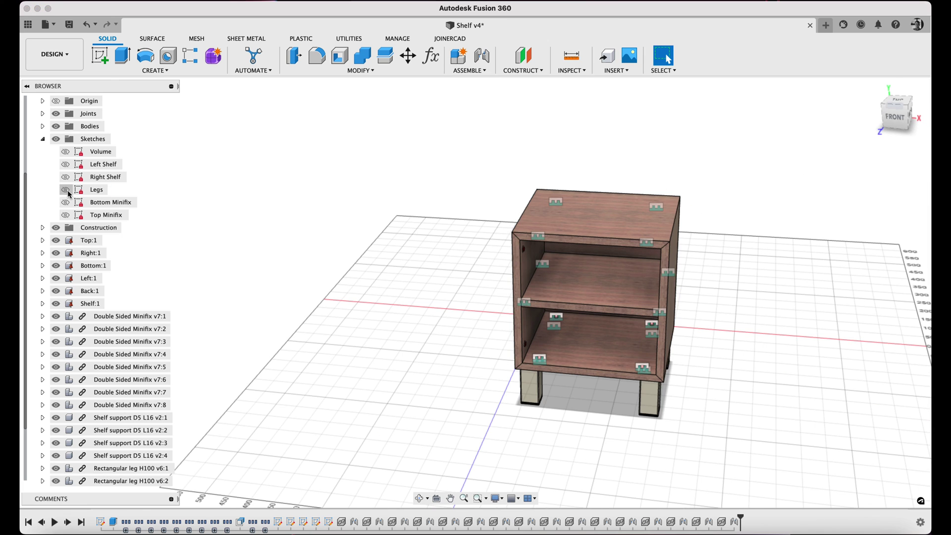
left_click(44, 141)
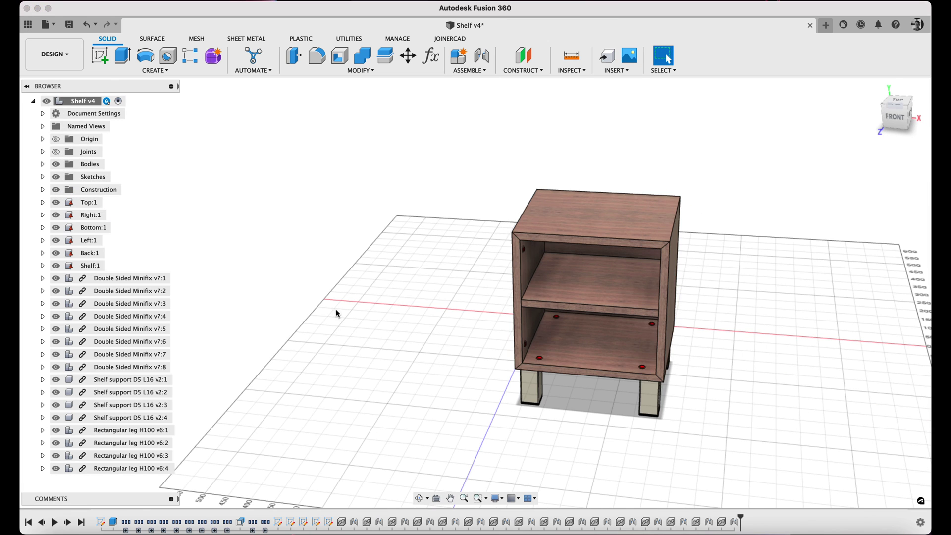
scroll(492, 281, "up", 3)
scroll(662, 251, "up", 2)
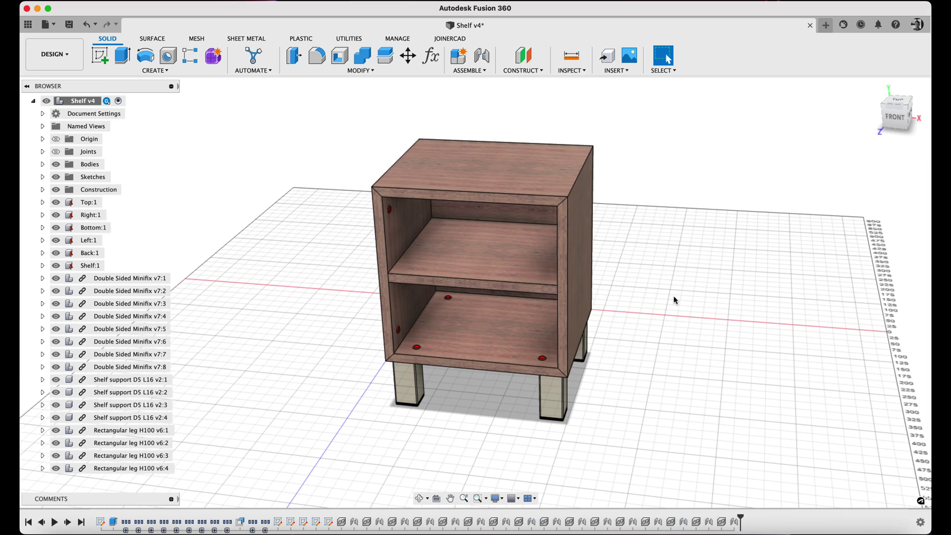